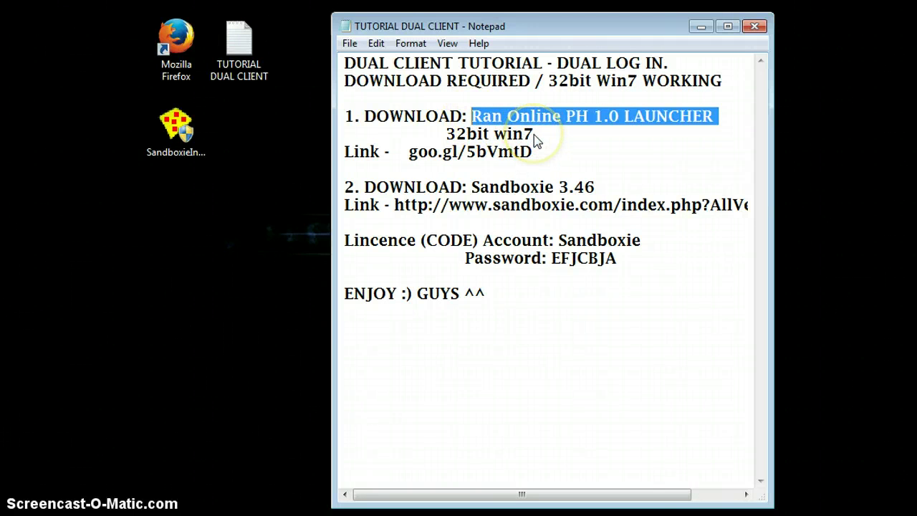
- Open the goo.gl/5bVmtD launcher link from the tutorial note in Firefox
left_click_drag(542, 157, 416, 164)
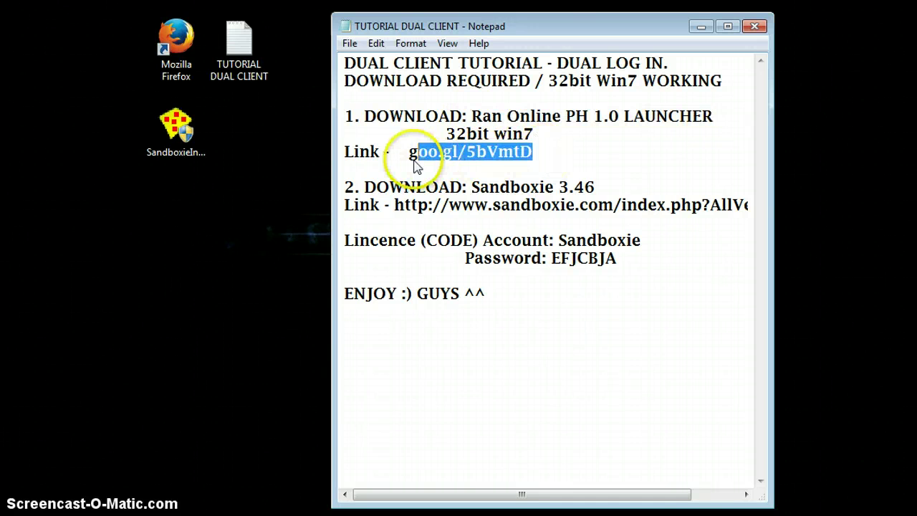
left_click_drag(596, 188, 484, 197)
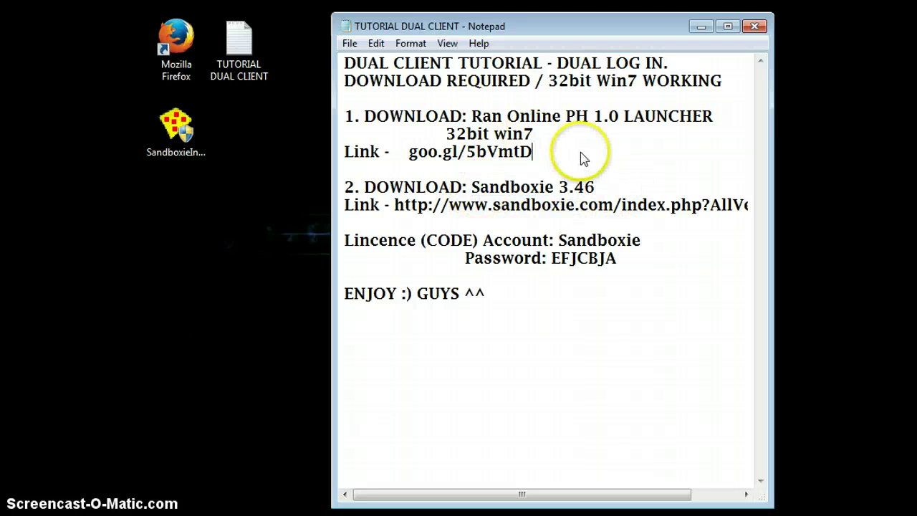
left_click_drag(583, 157, 411, 164)
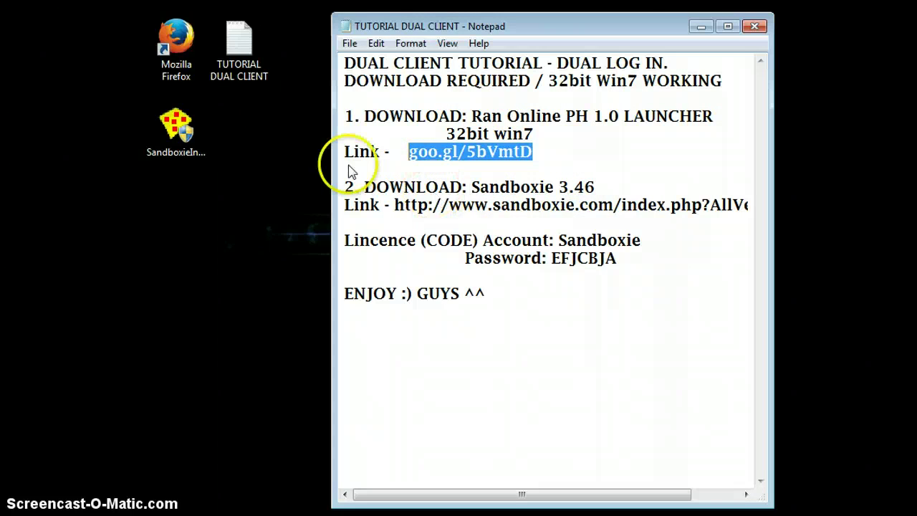
left_click(194, 63)
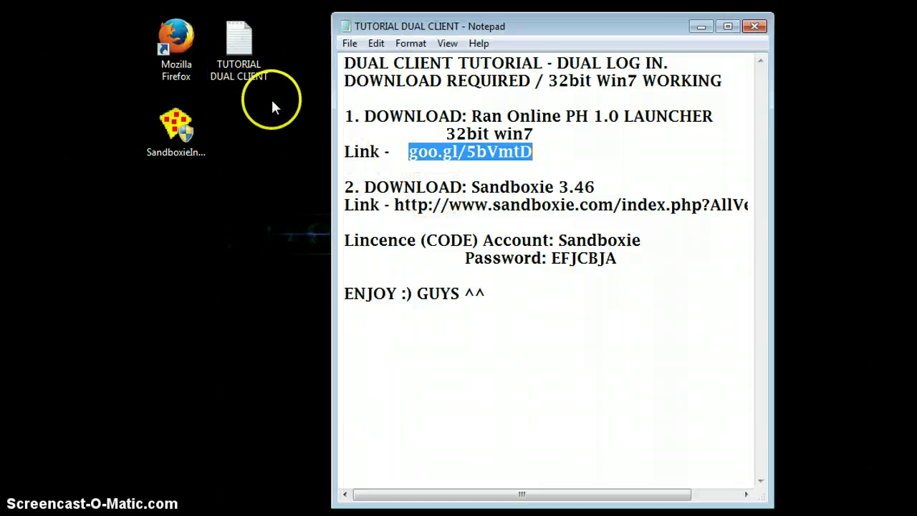
key("Return")
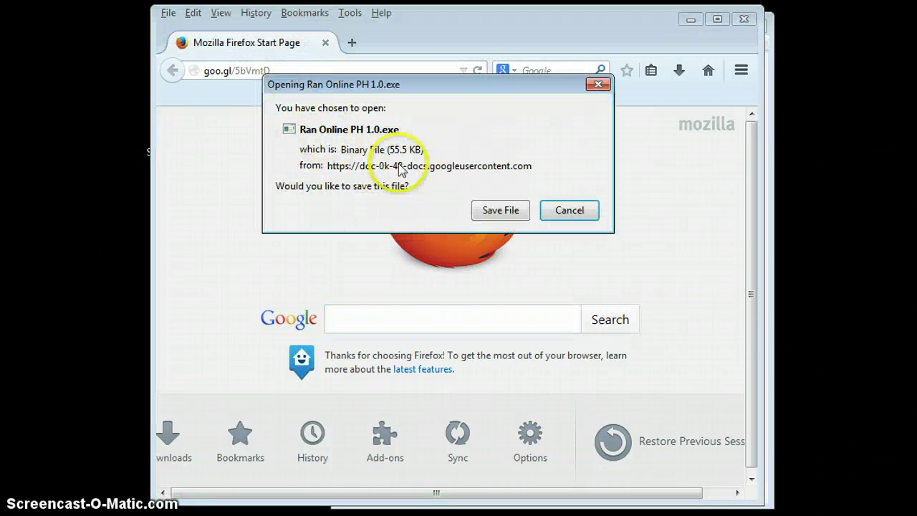
- Save Ran Online PH 1.0.exe to the Desktop and close the browser
left_click(497, 212)
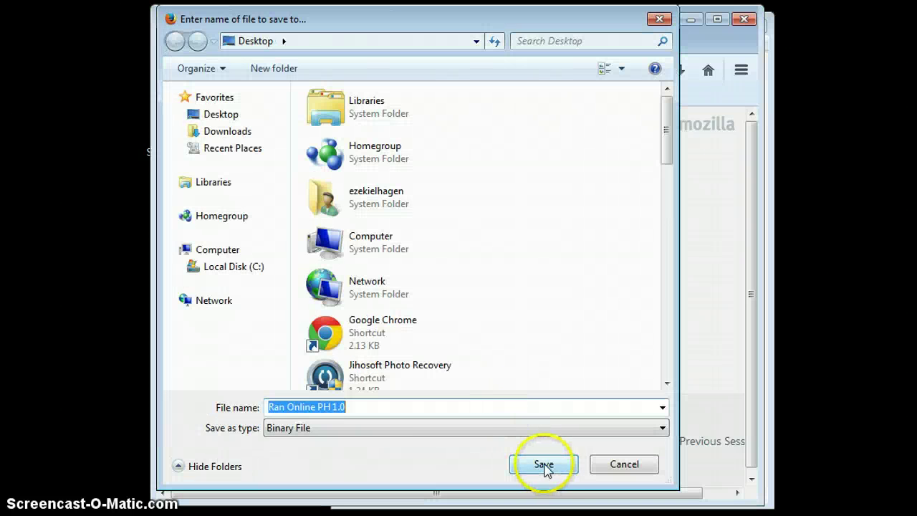
left_click(543, 465)
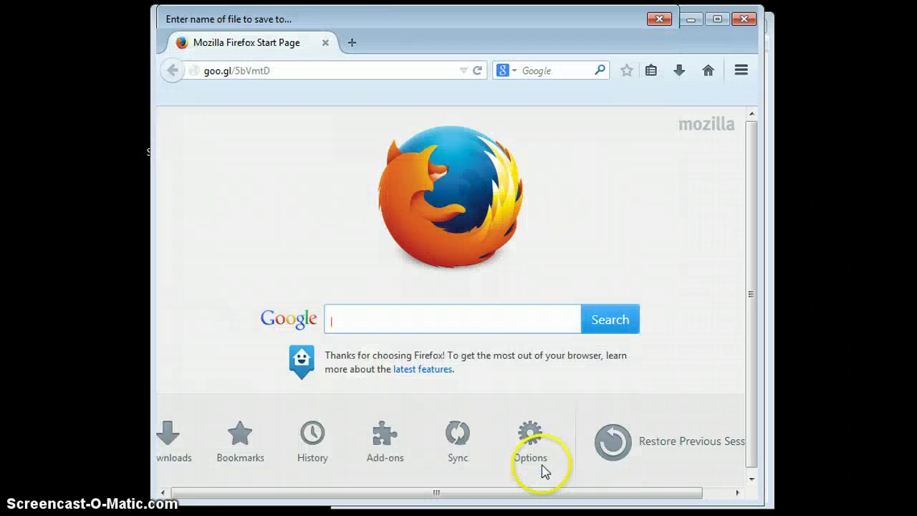
left_click(743, 23)
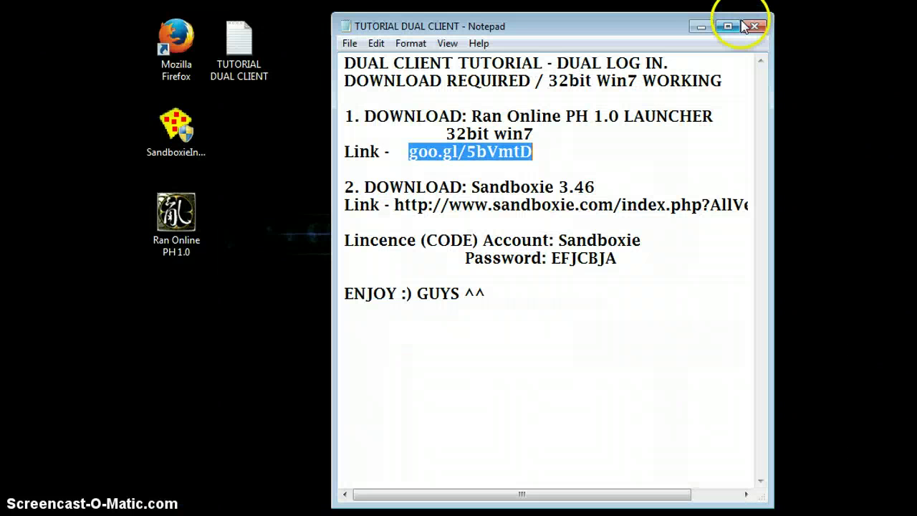
left_click(182, 236)
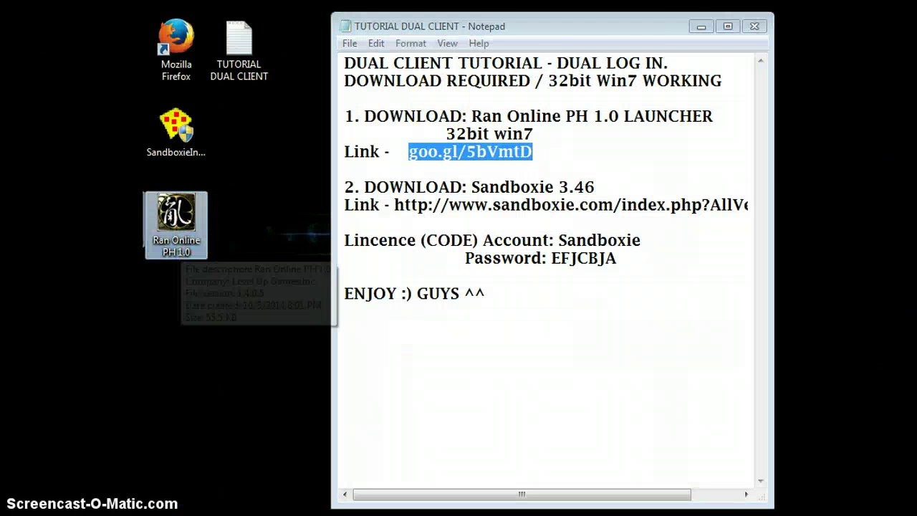
left_click(620, 192)
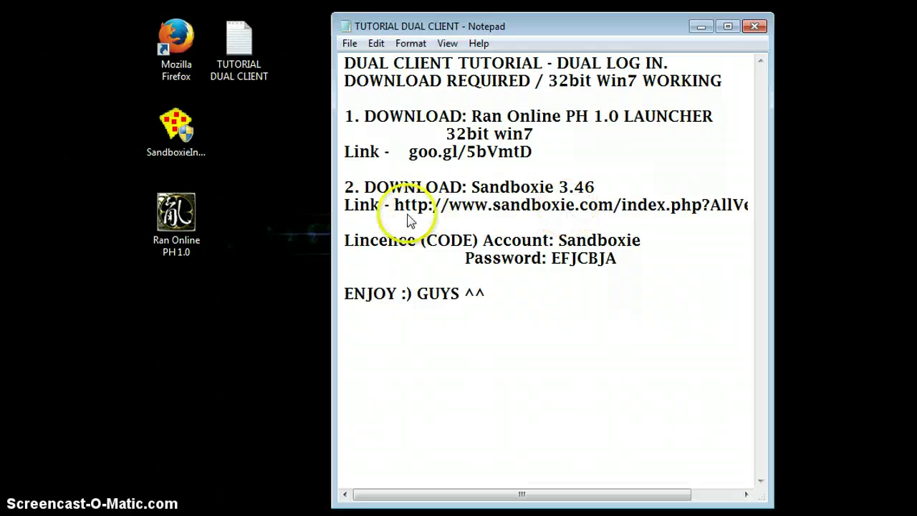
left_click_drag(397, 206, 484, 213)
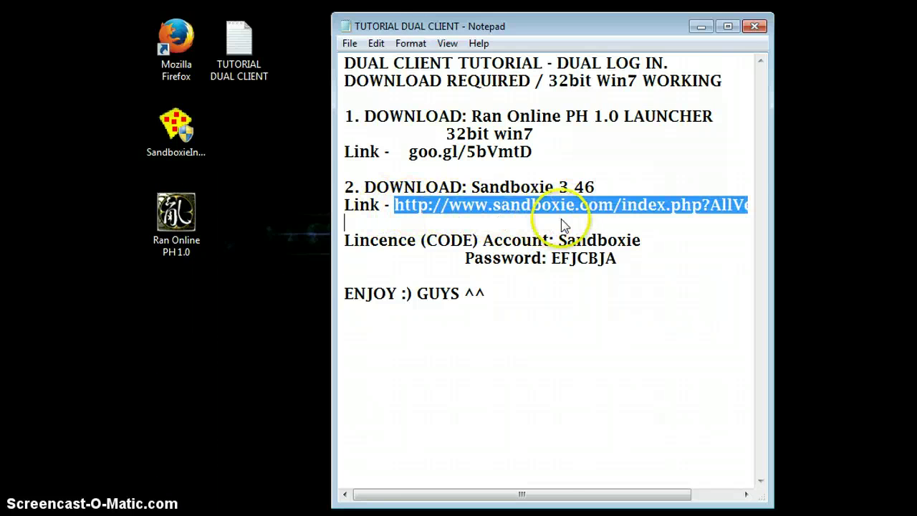
left_click_drag(562, 224, 770, 214)
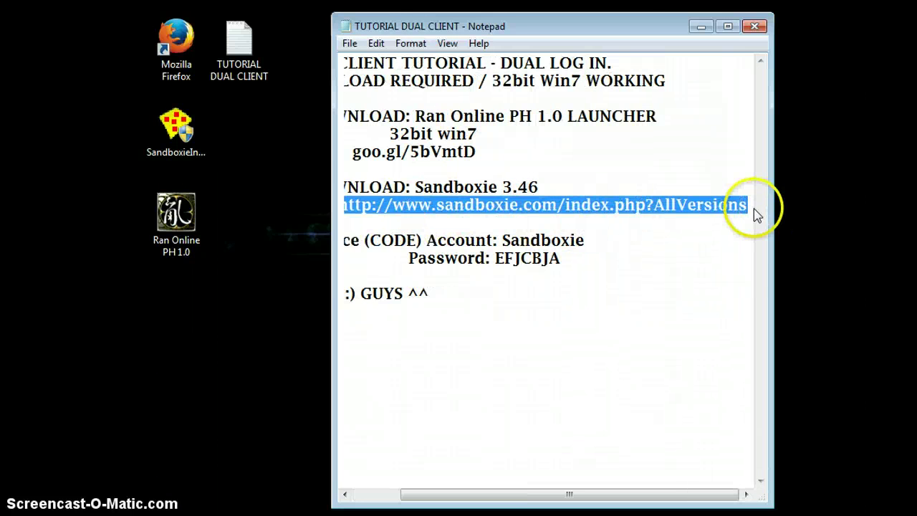
double_click(184, 43)
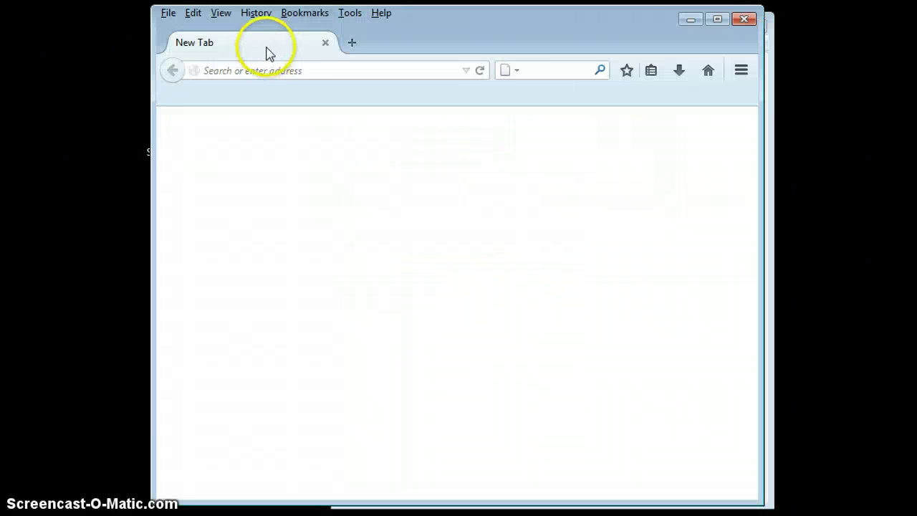
key("Return")
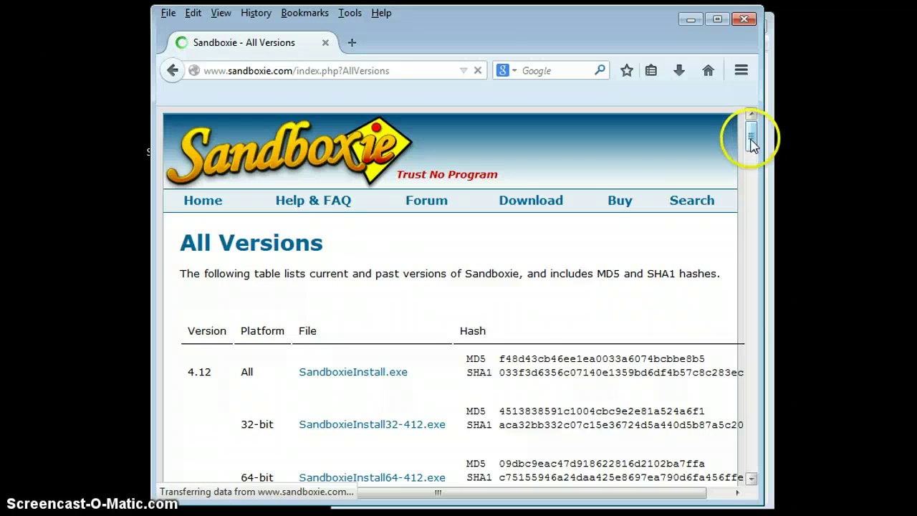
- Start downloading the 32-bit version 3.46 installer, SandboxieInstall32-346.exe, then cancel the save and close the browser
scroll(750, 143, "down", 4)
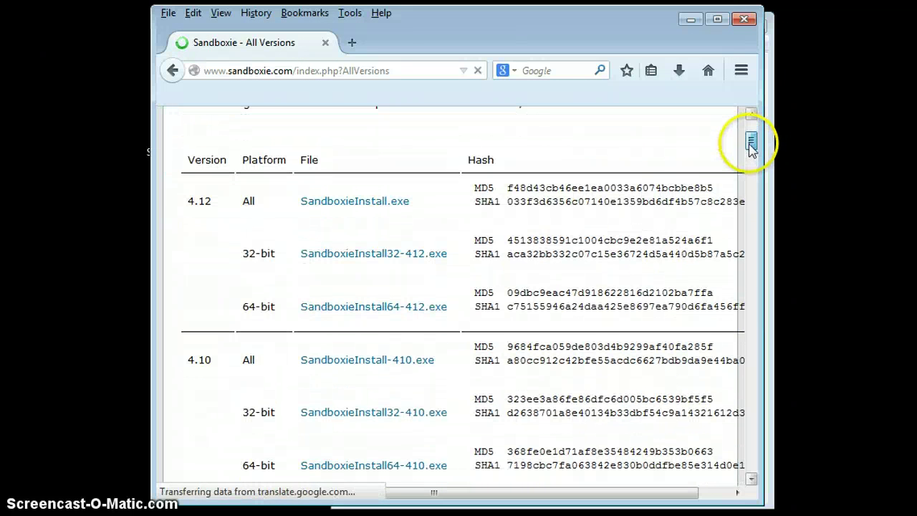
scroll(750, 164, "down", 20)
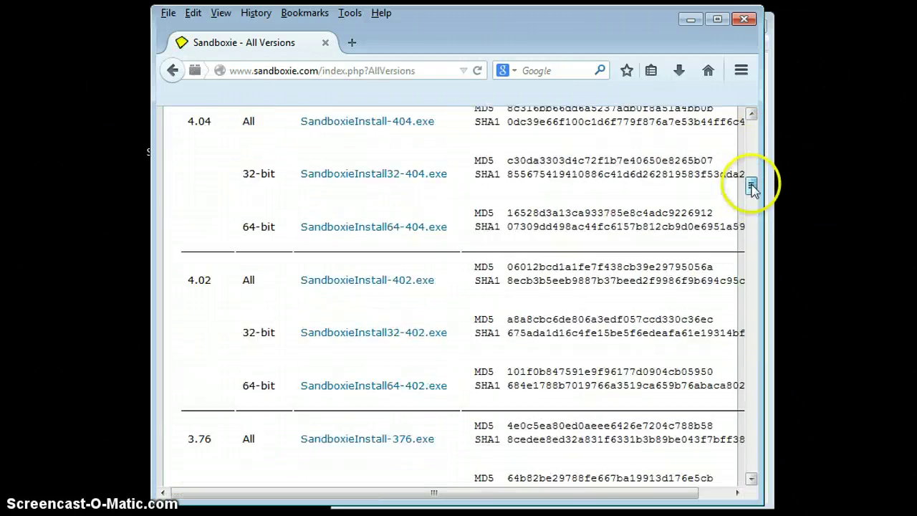
mouse_move(752, 222)
left_mouse_down()
mouse_move(751, 363)
mouse_move(752, 299)
mouse_move(766, 286)
mouse_move(753, 286)
mouse_move(752, 260)
mouse_move(756, 270)
mouse_move(765, 230)
left_mouse_up()
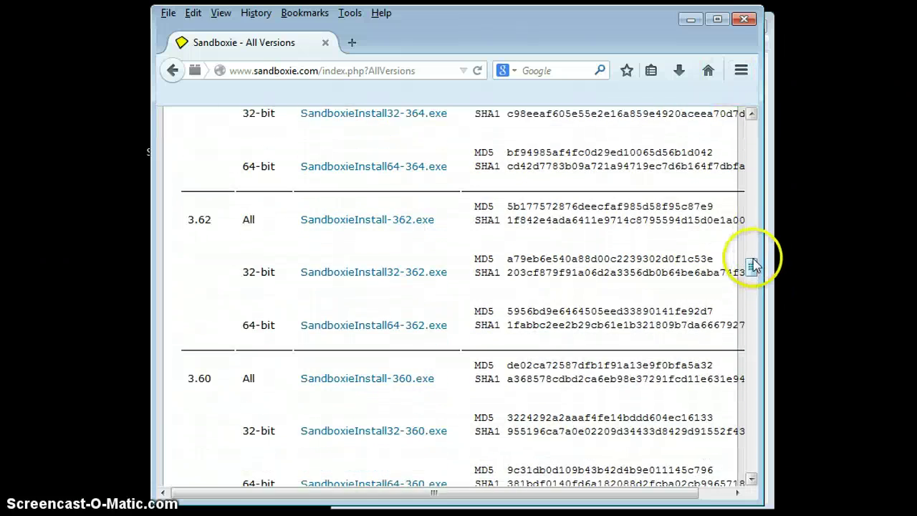
left_click_drag(752, 265, 752, 336)
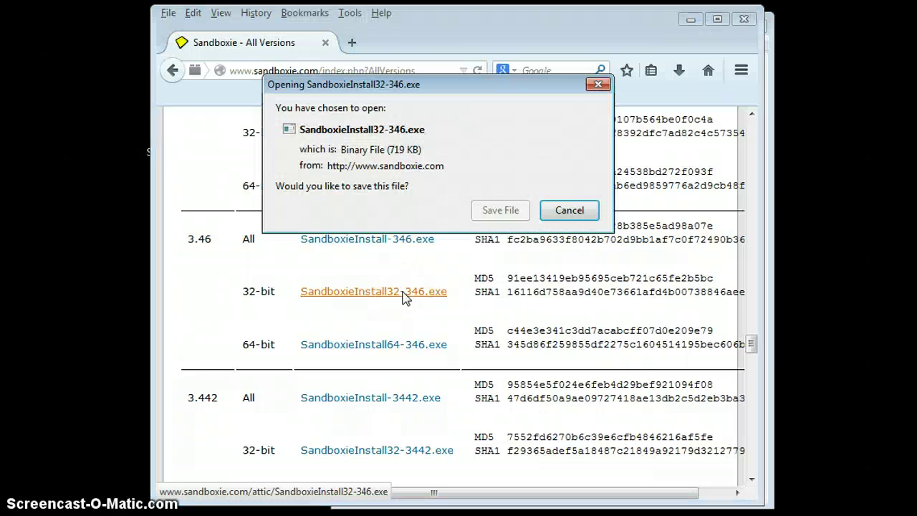
left_click(494, 210)
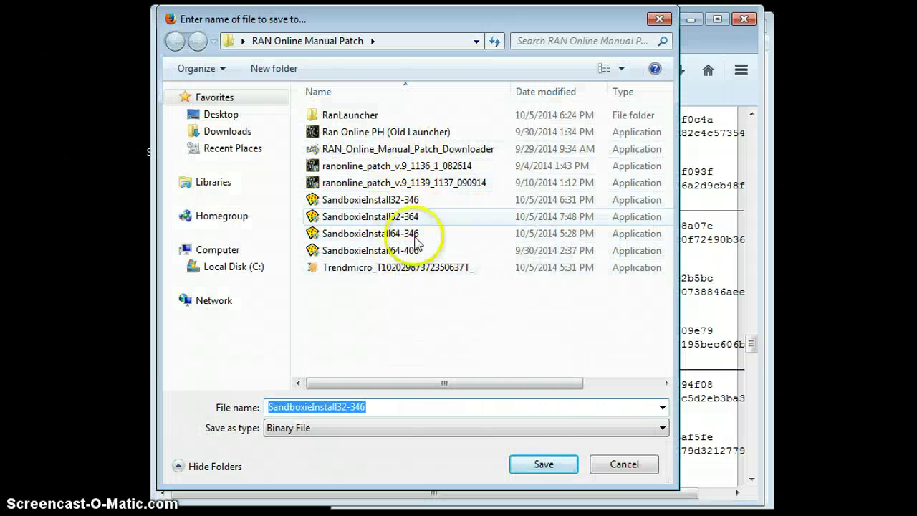
left_click(622, 464)
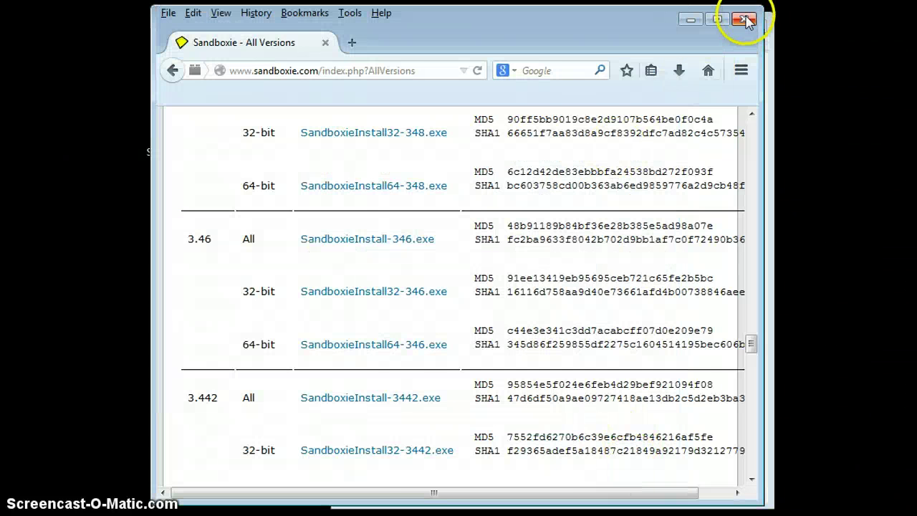
left_click(746, 22)
left_click(583, 224)
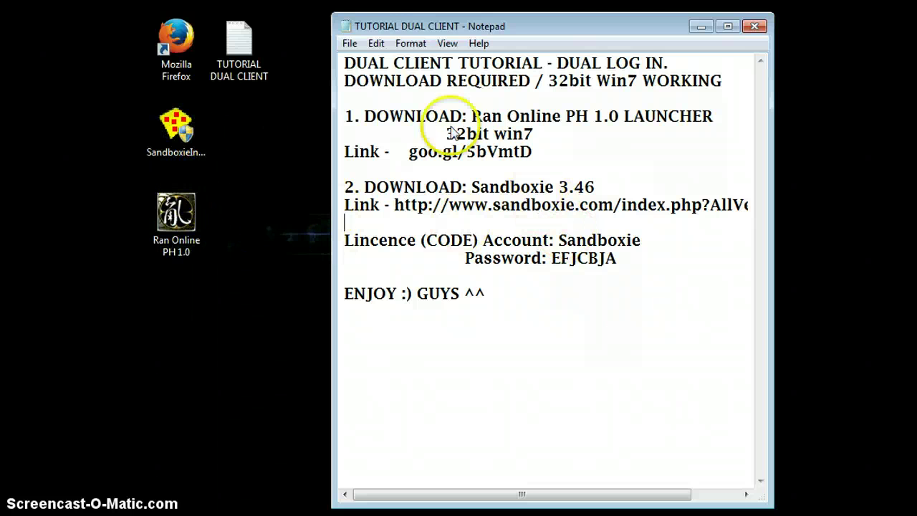
left_click_drag(664, 251, 557, 240)
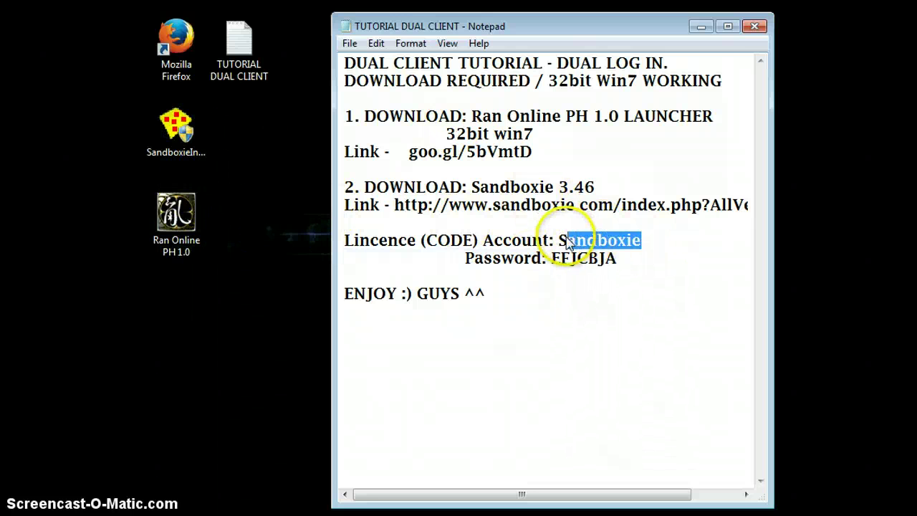
left_click(623, 262)
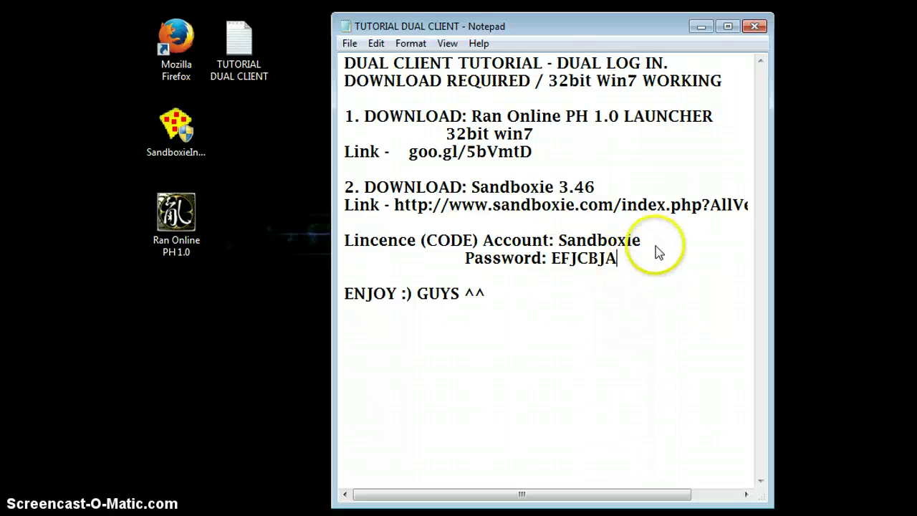
left_click_drag(659, 245, 565, 247)
left_click(697, 419)
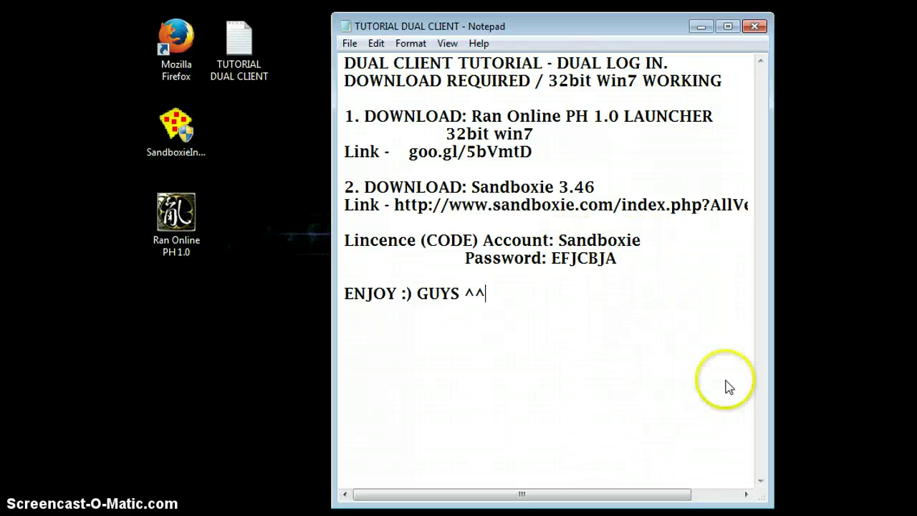
- Show the Sandboxie Control window from its background icon and open the Register Sandboxie dialog
left_click(709, 514)
right_click(730, 454)
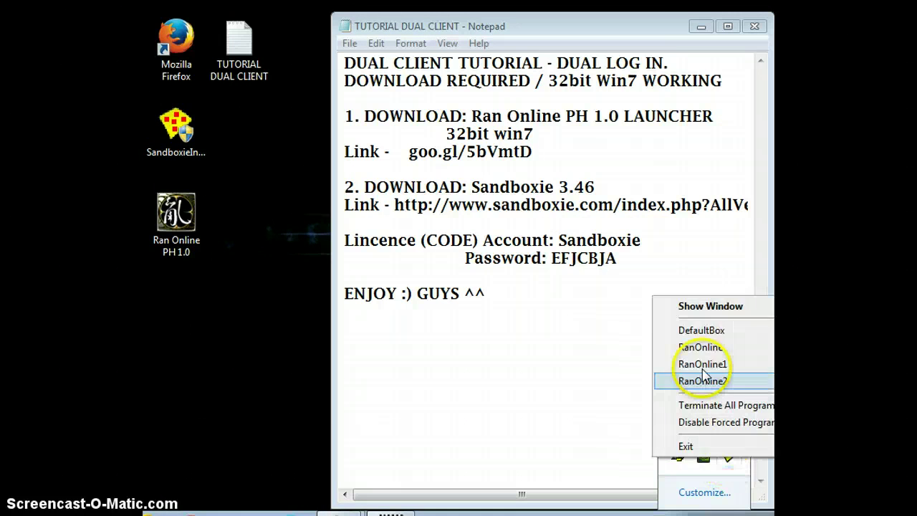
left_click(716, 306)
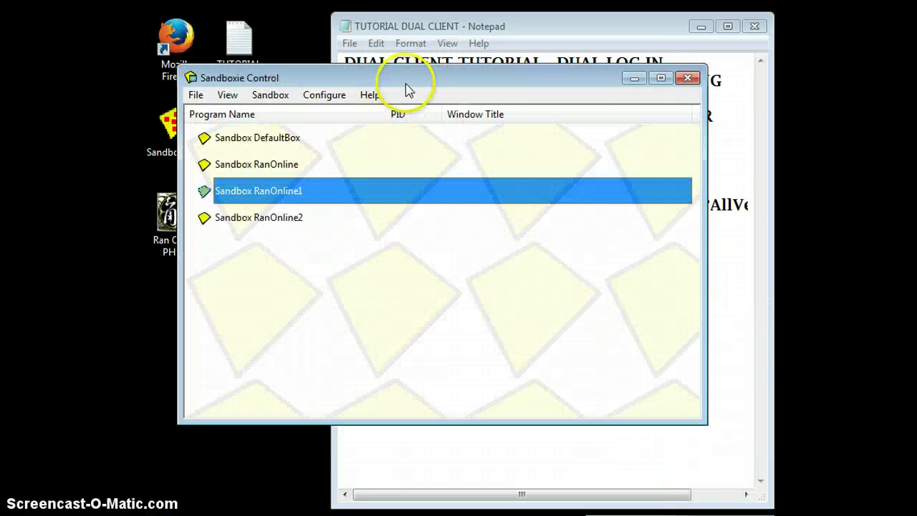
mouse_move(405, 83)
left_mouse_down()
mouse_move(465, 115)
mouse_move(409, 129)
mouse_move(424, 114)
mouse_move(419, 98)
mouse_move(394, 102)
mouse_move(388, 77)
mouse_move(403, 67)
left_mouse_up()
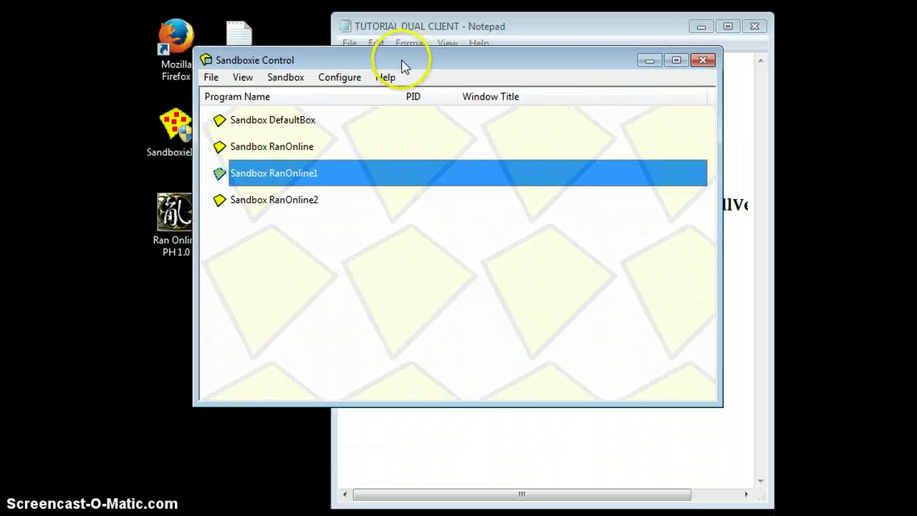
left_click(384, 78)
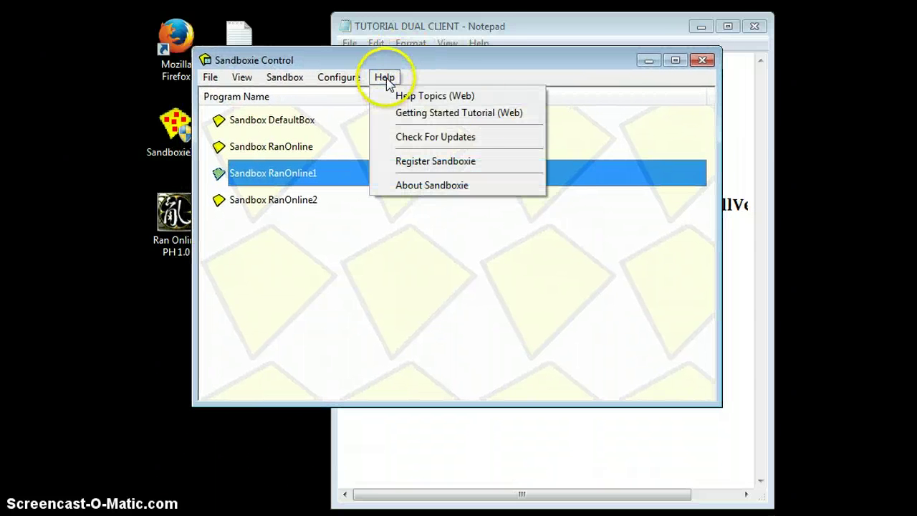
left_click(433, 163)
- Copy the licence account name "Sandboxie" from the tutorial note into the registration Name field
left_click(741, 240)
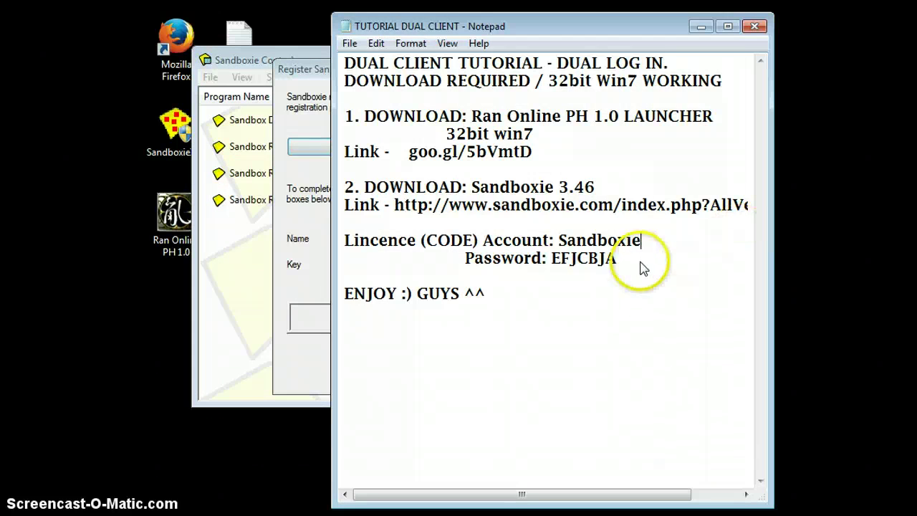
left_click_drag(641, 241, 570, 244)
key("ctrl+c")
left_click(307, 283)
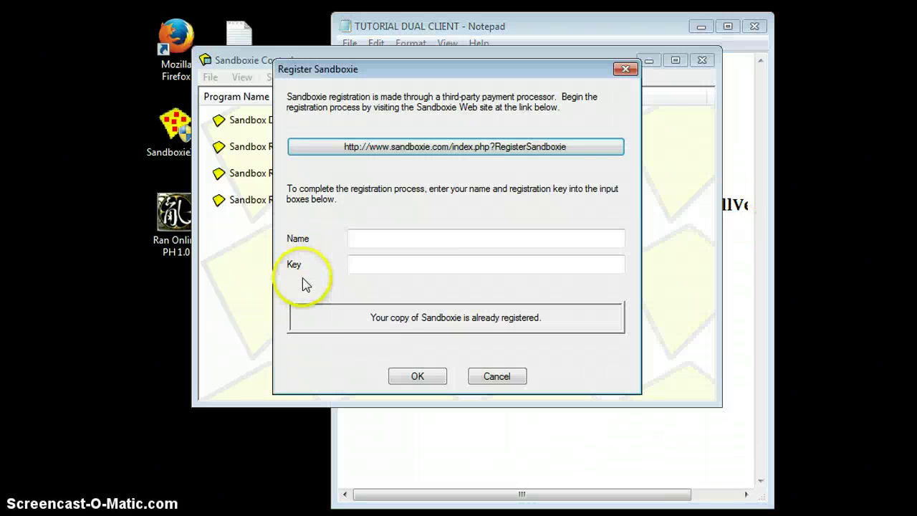
left_click(435, 237)
key("ctrl+v")
- Copy the licence key from the tutorial note into the registration Key field
left_click(688, 279)
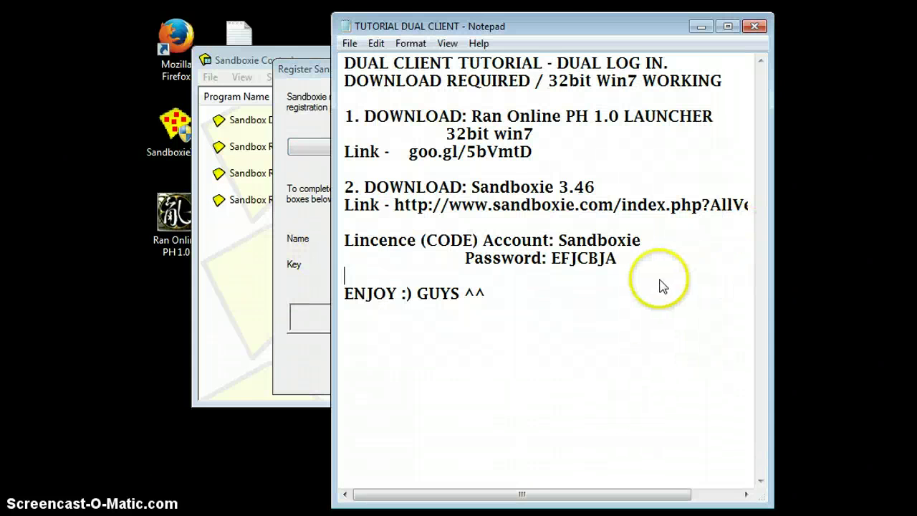
left_click_drag(619, 259, 556, 272)
key("ctrl+c")
left_click(311, 272)
left_click(349, 259)
key("ctrl+v")
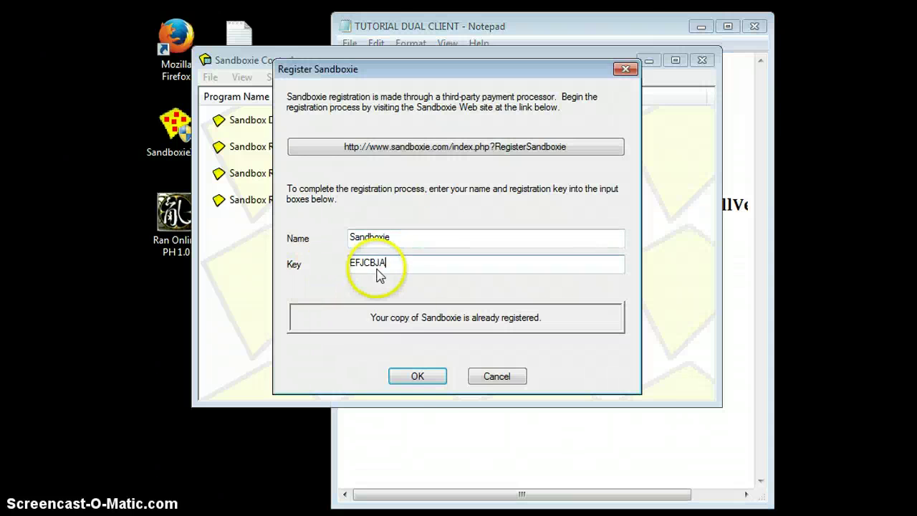
- Submit the Sandboxie registration, dismiss the confirmation message and close Sandboxie Control
left_click(417, 377)
left_click_drag(492, 192, 428, 94)
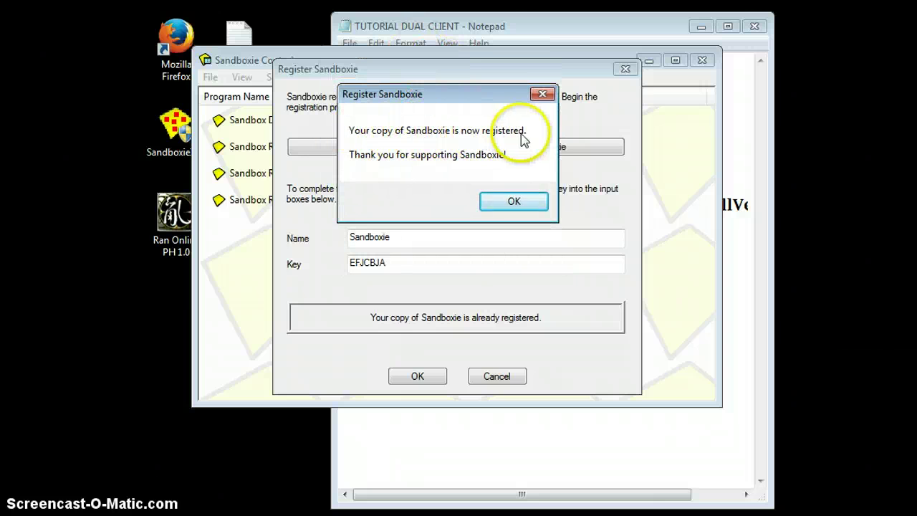
left_click(516, 202)
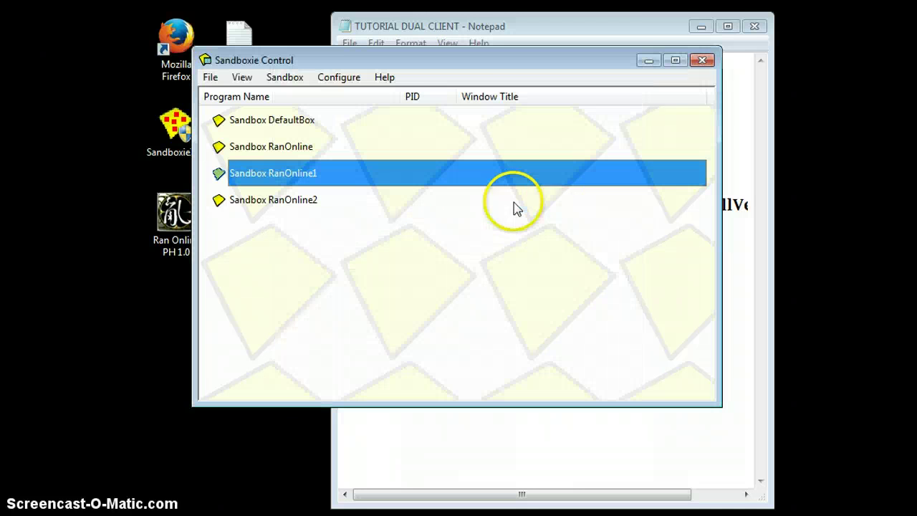
left_click(702, 61)
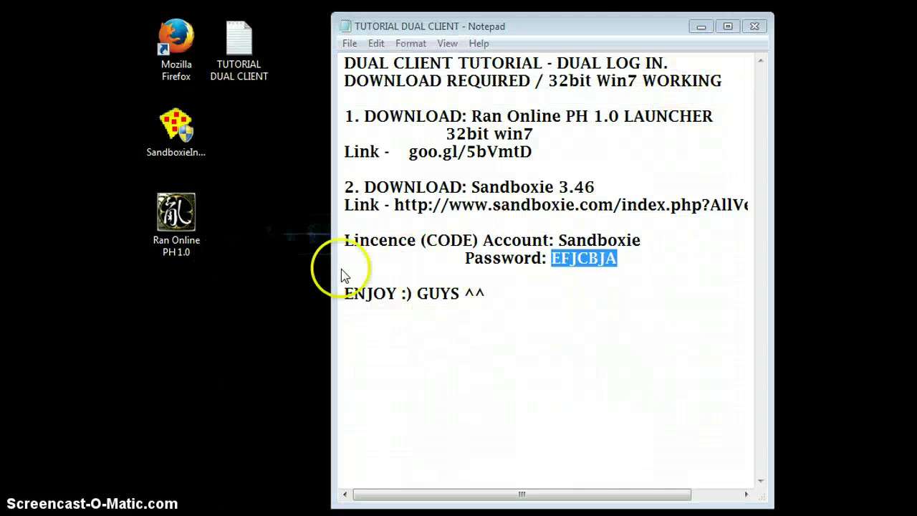
- Run the Ran Online PH 1.0 launcher sandboxed and allow the unverified file to run
right_click(170, 218)
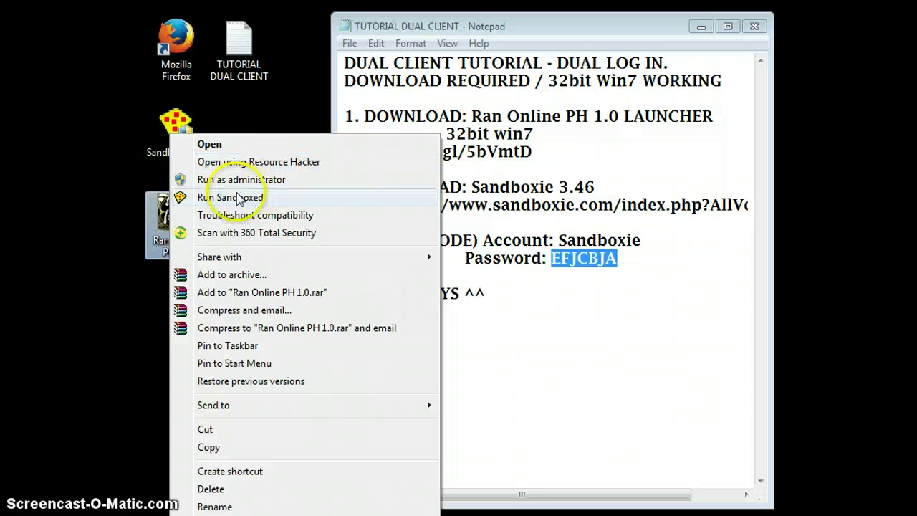
left_click(150, 326)
left_click_drag(222, 271, 159, 180)
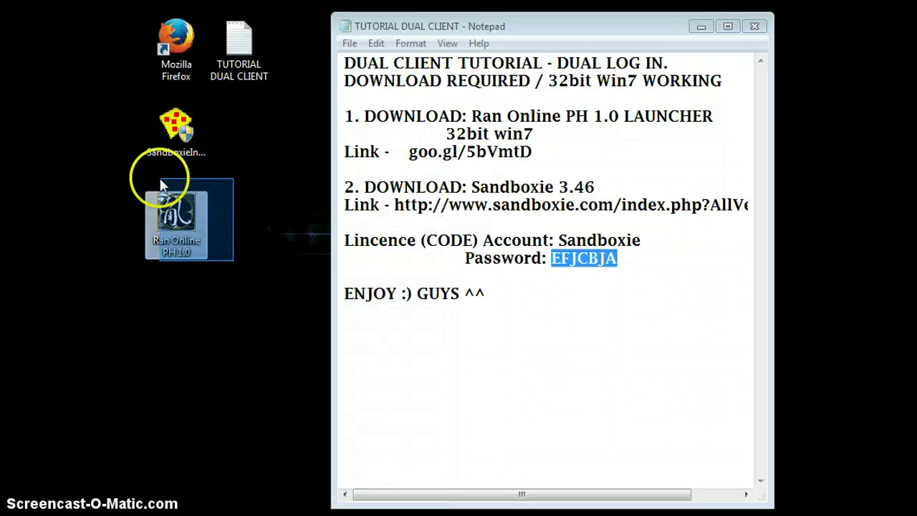
left_click(176, 219)
right_click(177, 222)
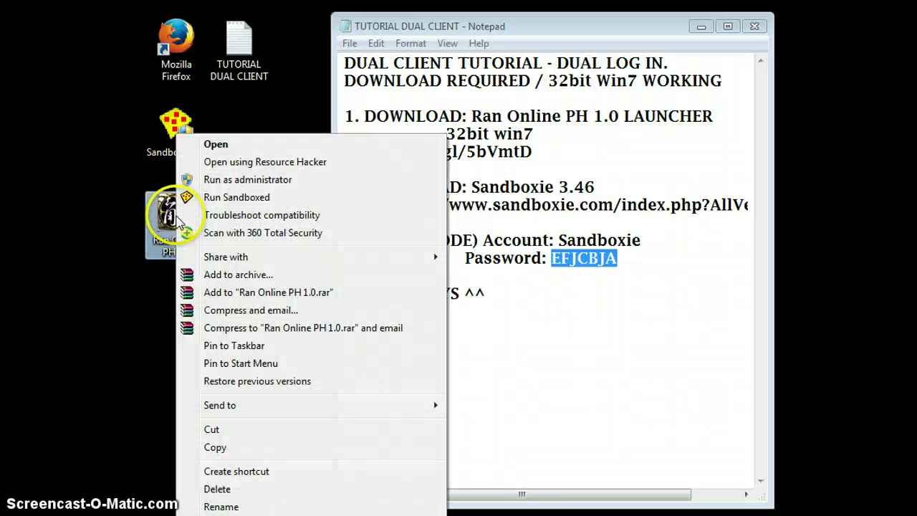
left_click(241, 199)
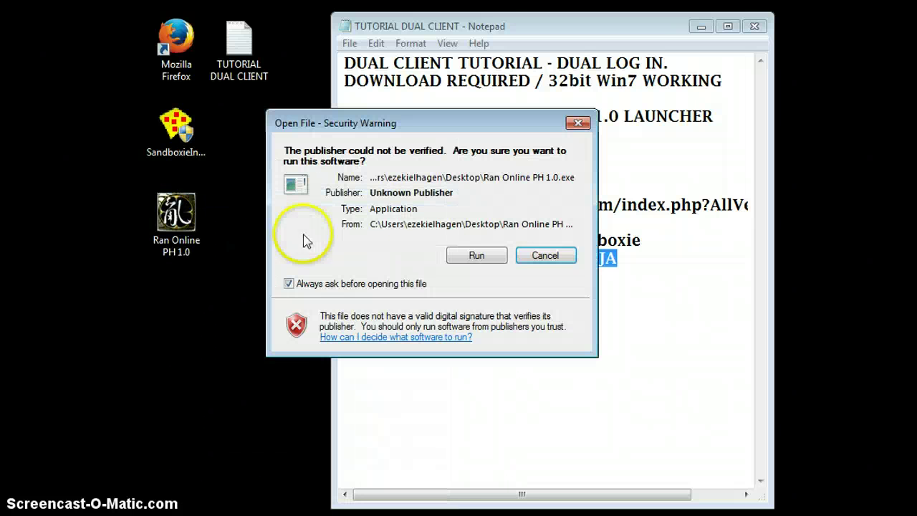
left_click(474, 257)
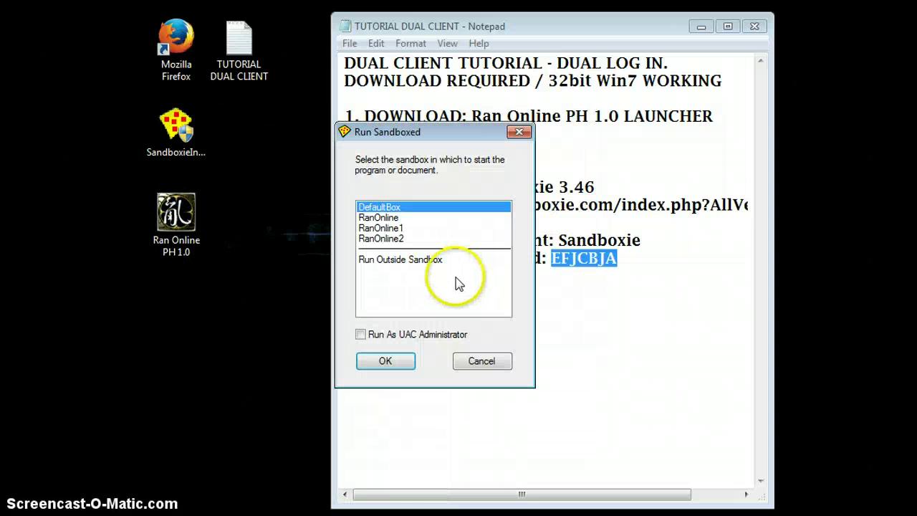
- Choose the DefaultBox sandbox with Run As UAC Administrator enabled and start the launcher in it
left_click(383, 217)
key("Down")
key("Down")
key("Up")
key("Up")
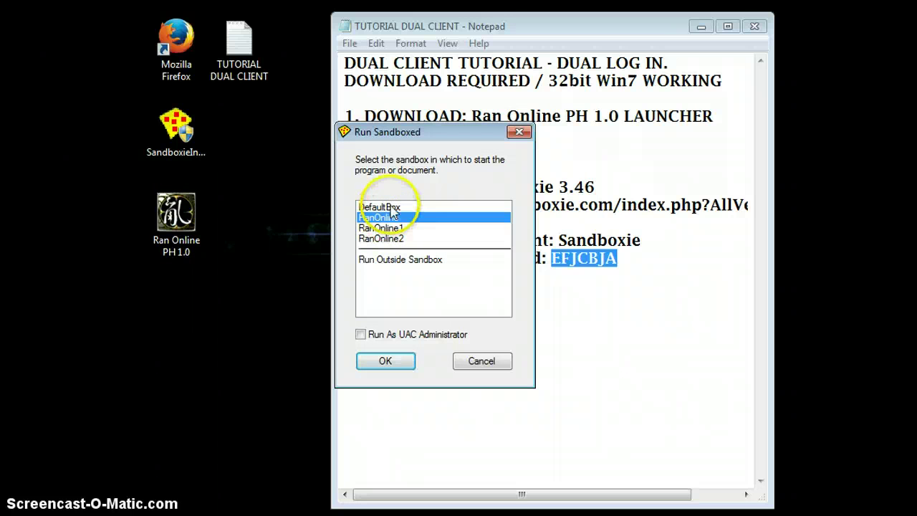
key("Up")
key("Down")
key("Down")
key("Down")
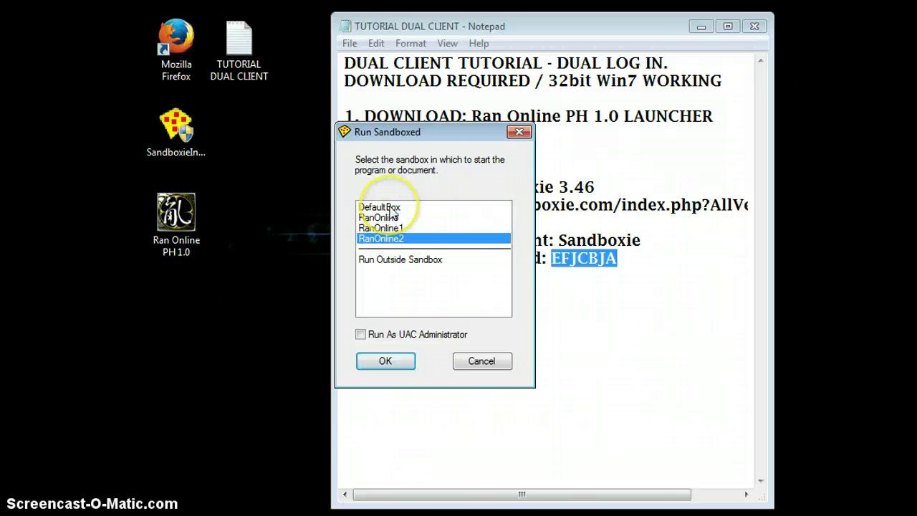
key("Up")
key("Up")
key("Up")
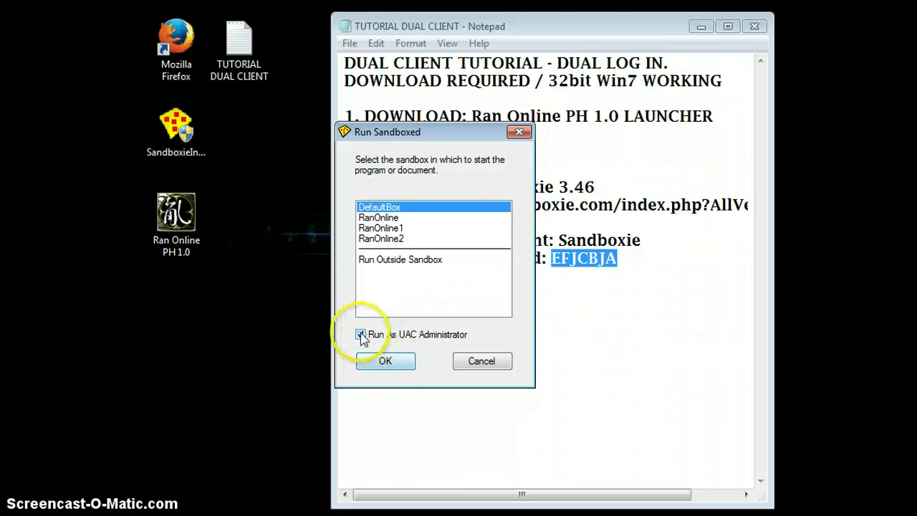
left_click(376, 362)
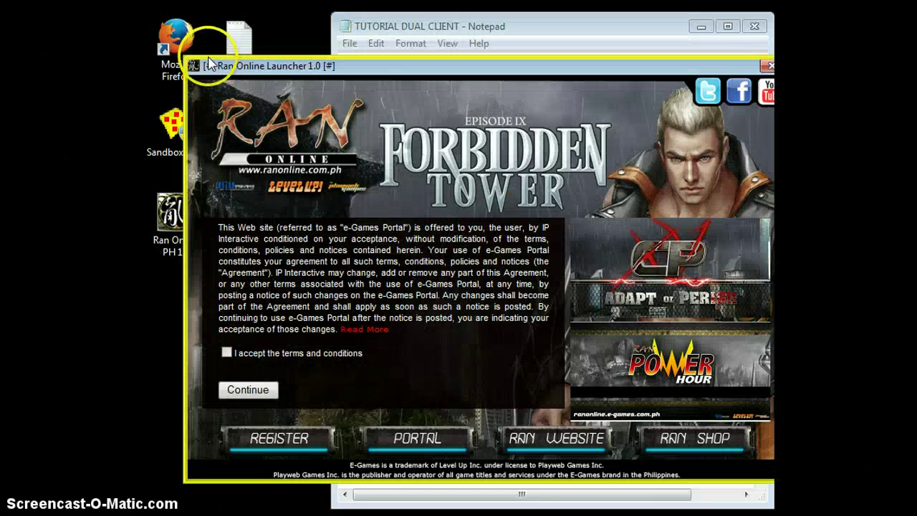
- Accept the sandboxed launcher's terms and conditions, continue to the login form and clear the saved username
left_click_drag(208, 68, 175, 46)
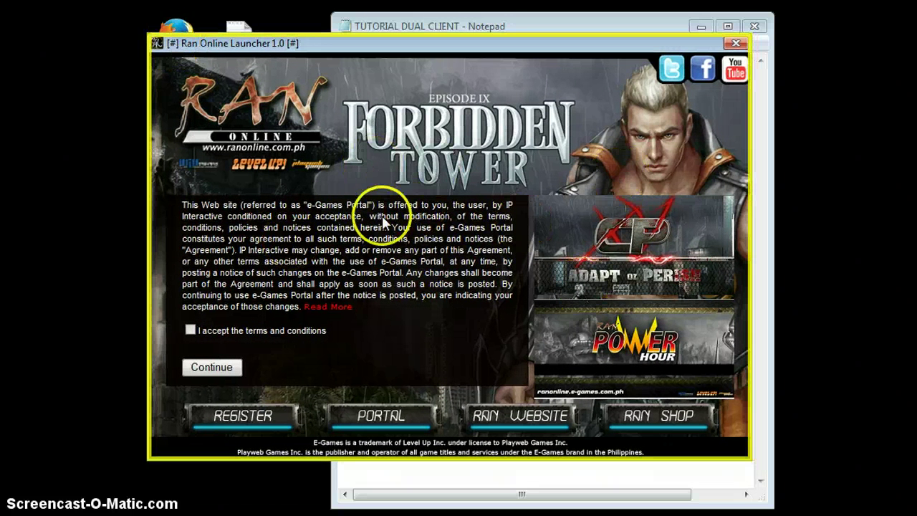
left_click(222, 368)
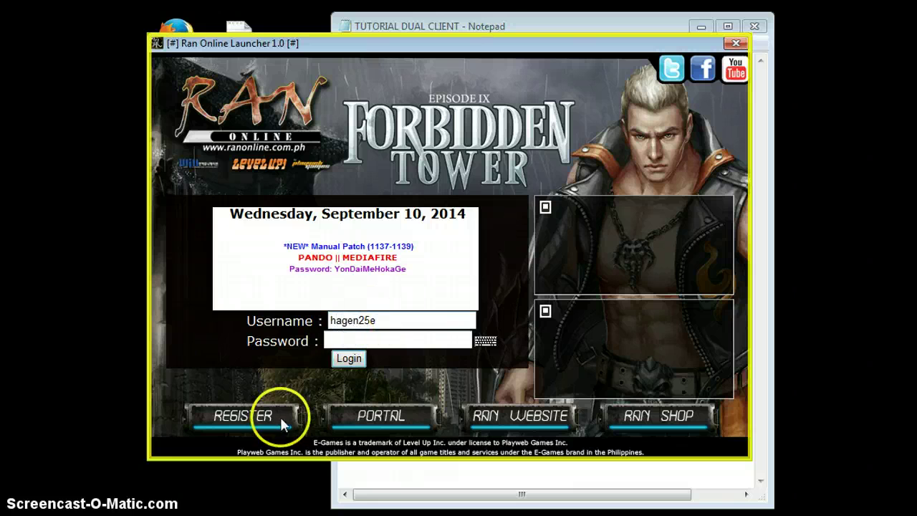
key("BackSpace")
key("BackSpace")
key("BackSpace")
key("BackSpace")
key("BackSpace")
key("BackSpace")
key("BackSpace")
key("BackSpace")
- Move the sandboxed launcher lower on the desktop, log in to the account and start the game
left_click_drag(358, 43, 361, 151)
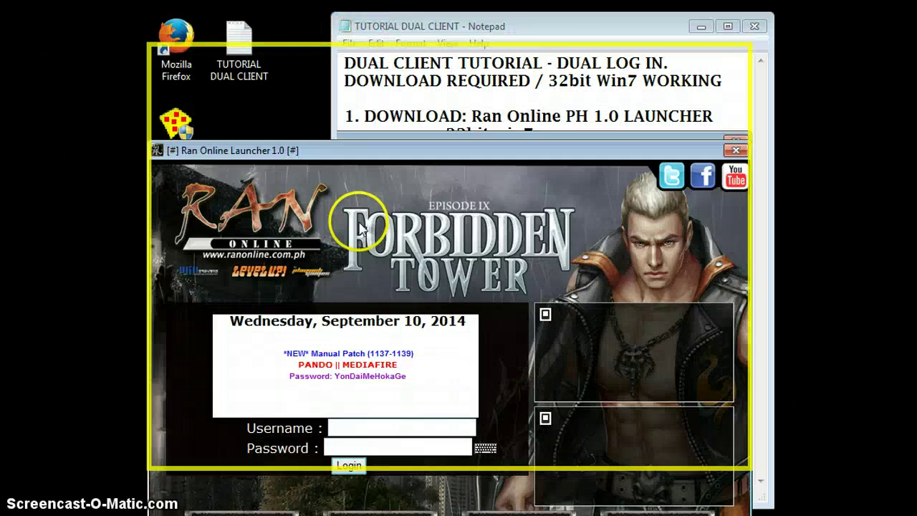
left_click_drag(360, 228, 363, 259)
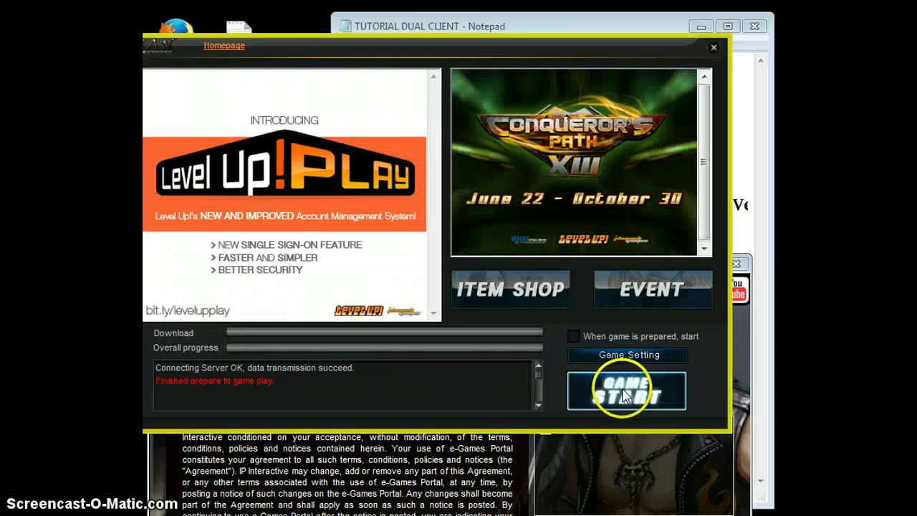
left_click(616, 386)
left_click(477, 303)
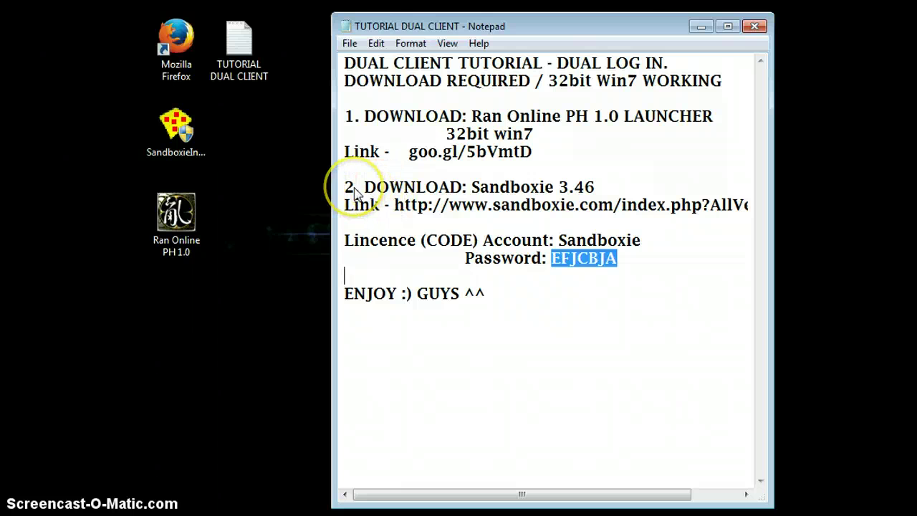
left_click_drag(541, 258, 548, 258)
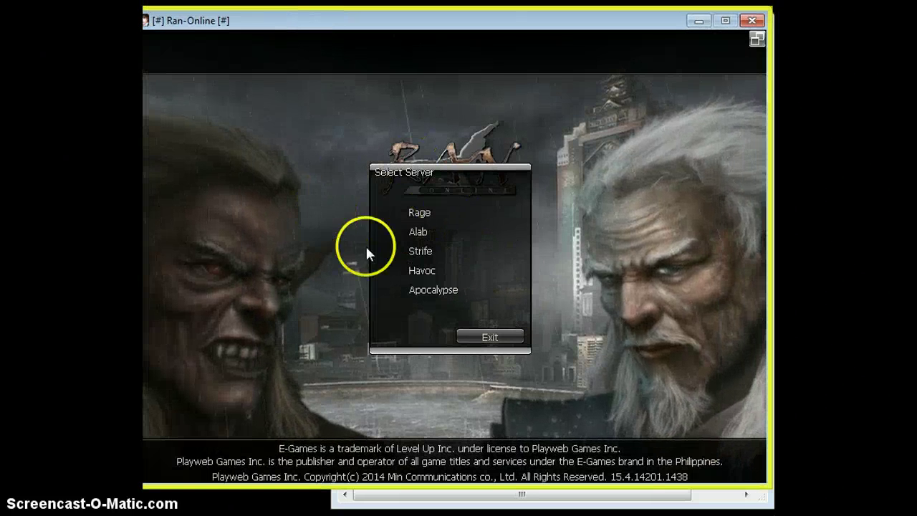
- Connect to 0 Channel[PK] on the Strife server and enter the game with the Archer(M) character
left_click(421, 252)
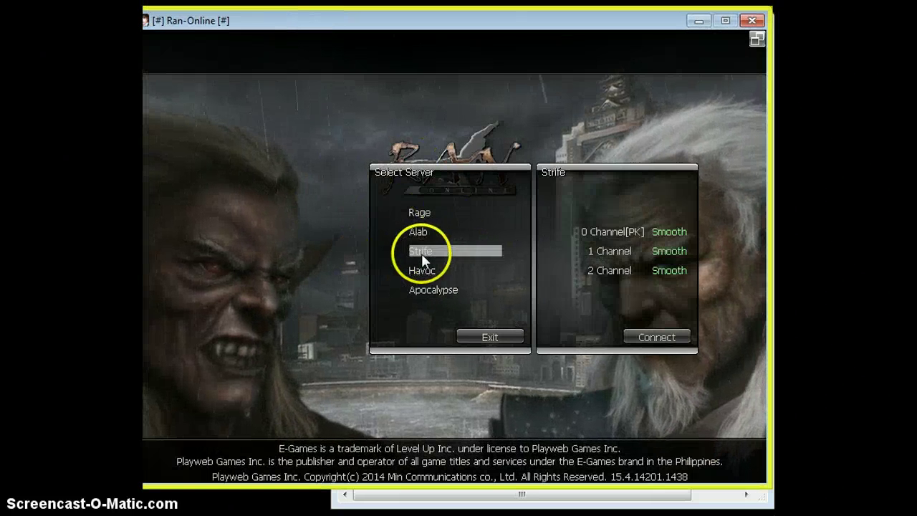
double_click(608, 231)
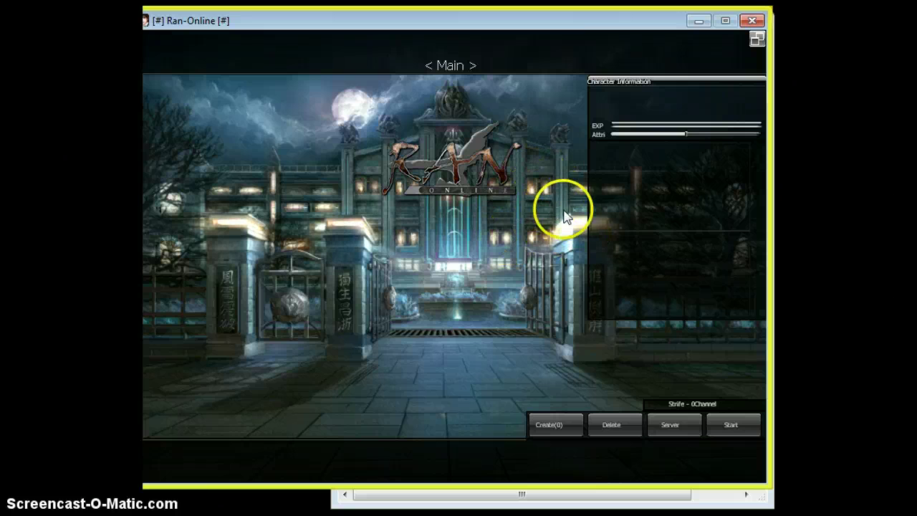
left_click(667, 163)
left_click(666, 160)
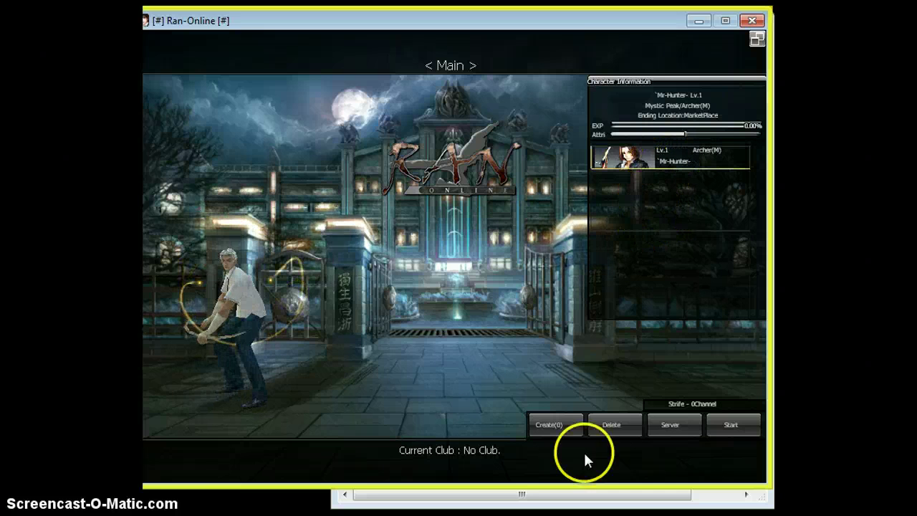
left_click(730, 426)
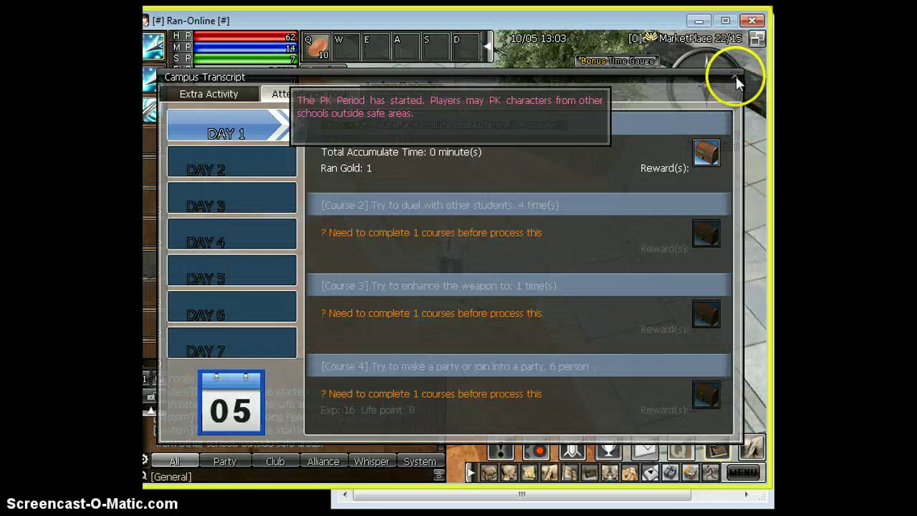
- Close the Campus Transcript and take the character from MarketPlace to SG_Campus through the gate marked on the map
left_click(734, 75)
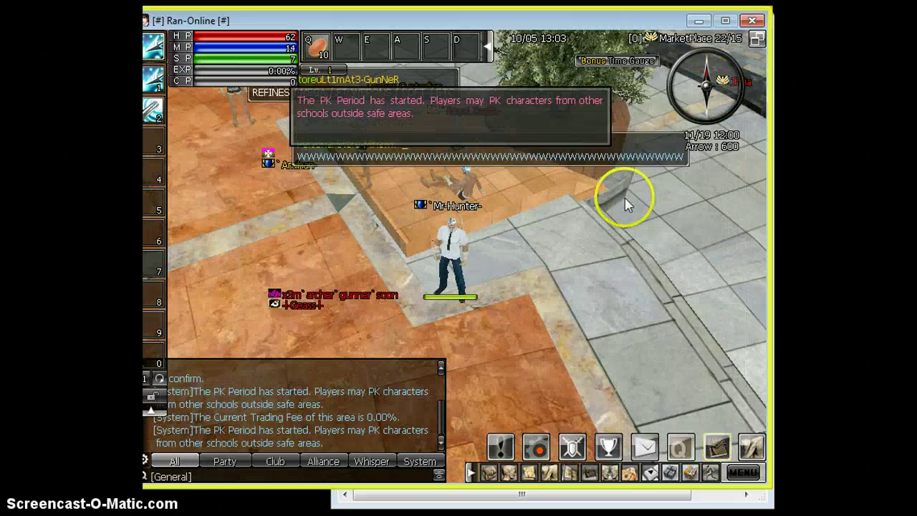
left_click(560, 320)
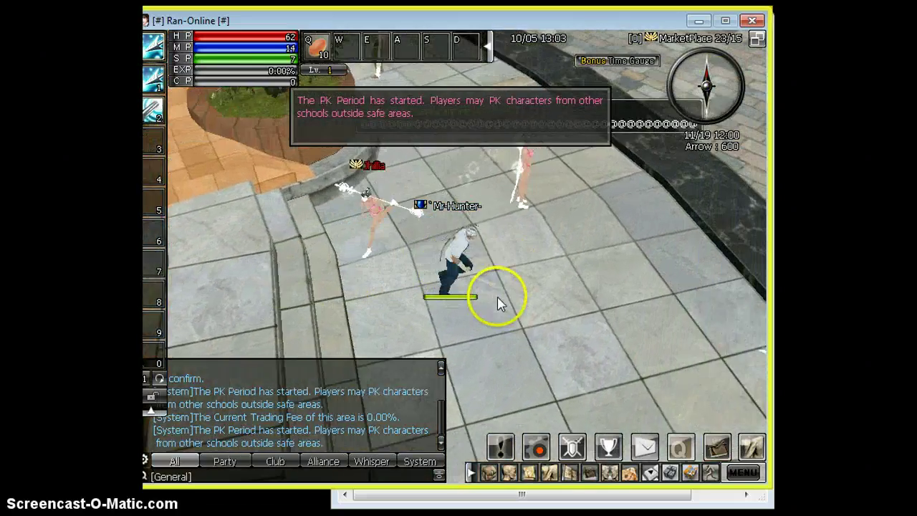
key("m")
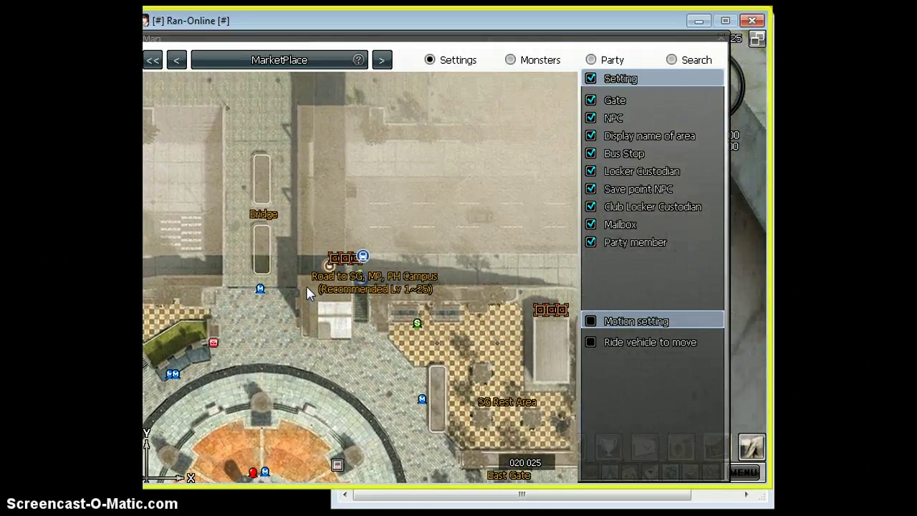
key("m")
left_click(446, 196)
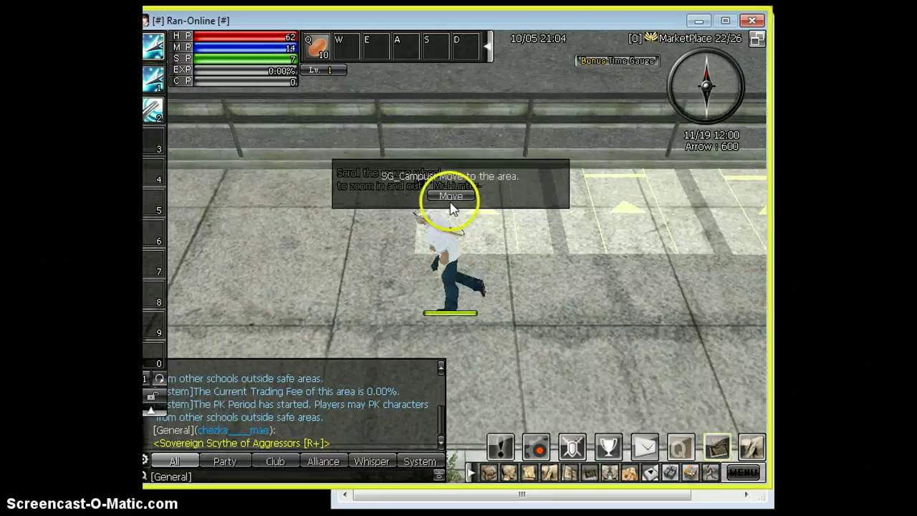
left_click(447, 196)
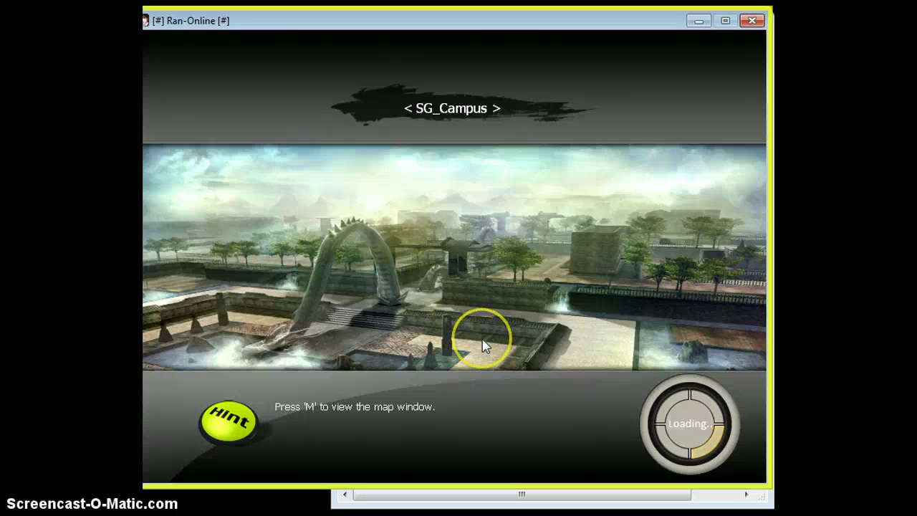
mouse_move(469, 341)
left_mouse_down()
mouse_move(471, 272)
mouse_move(501, 300)
mouse_move(456, 305)
mouse_move(422, 269)
mouse_move(491, 250)
mouse_move(422, 252)
mouse_move(448, 260)
mouse_move(432, 260)
mouse_move(437, 323)
mouse_move(452, 261)
mouse_move(497, 276)
left_mouse_up()
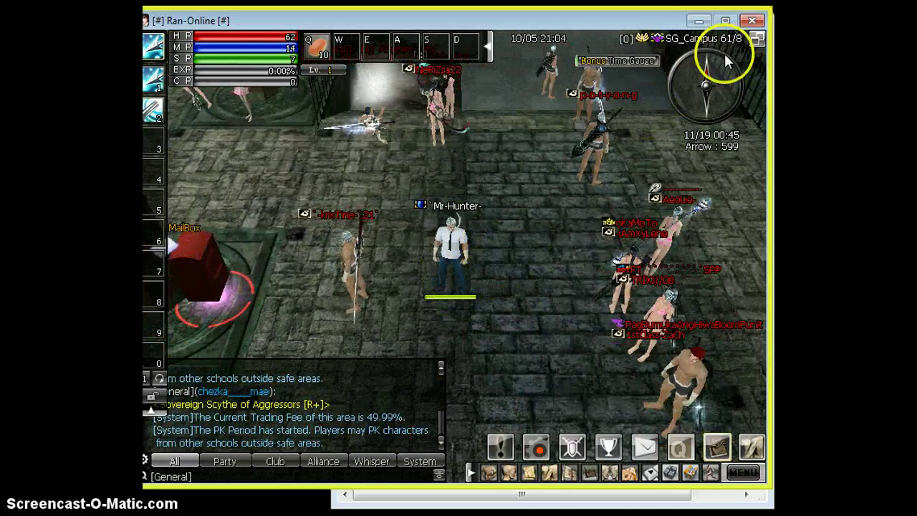
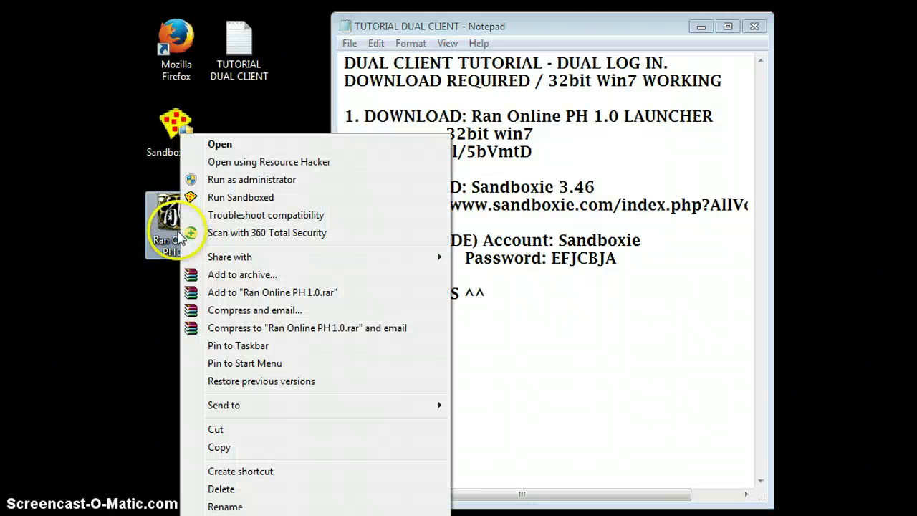
- Launch Ran Online PH 1.0 from the desktop a second time using Run Sandboxed
left_click(156, 307)
mouse_move(156, 306)
left_mouse_down()
mouse_move(238, 248)
mouse_move(173, 300)
left_mouse_up()
right_click(171, 243)
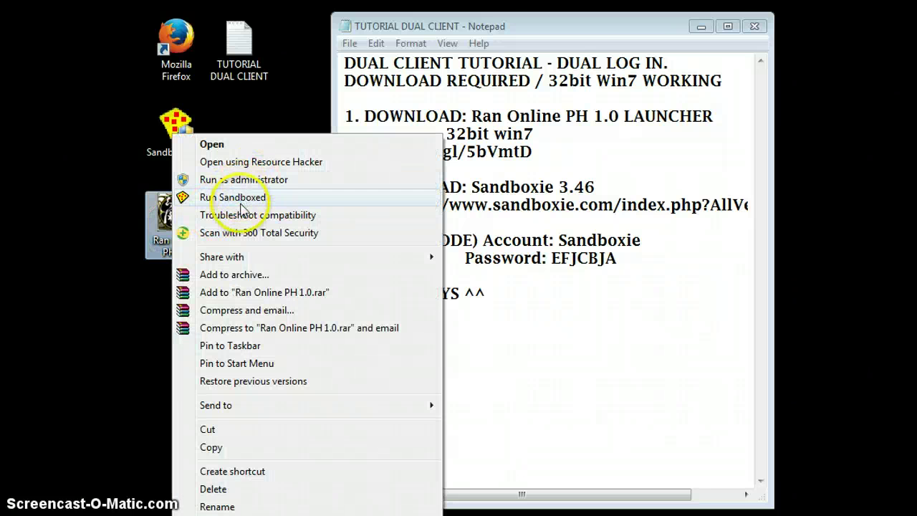
left_click(256, 197)
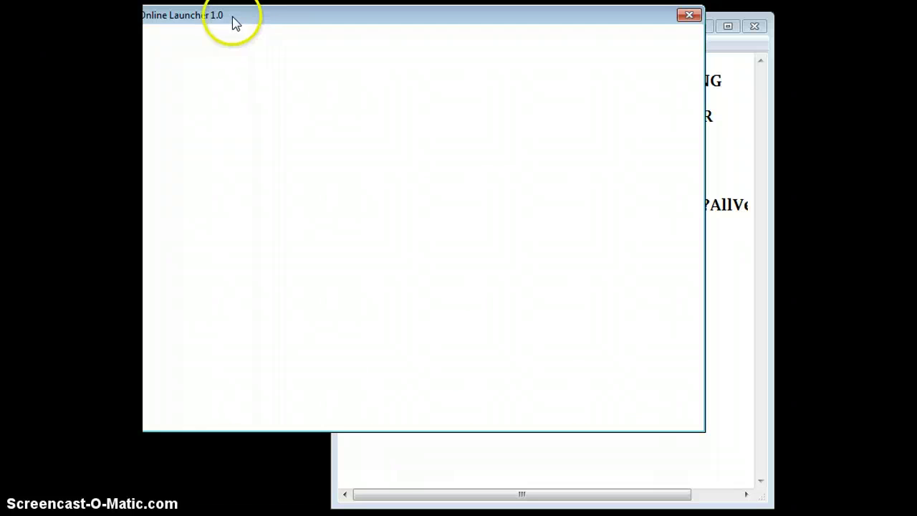
- Accept the second launcher's terms and conditions, continue to its login form and move the window lower on the desktop
left_click_drag(212, 20, 236, 37)
left_click(194, 326)
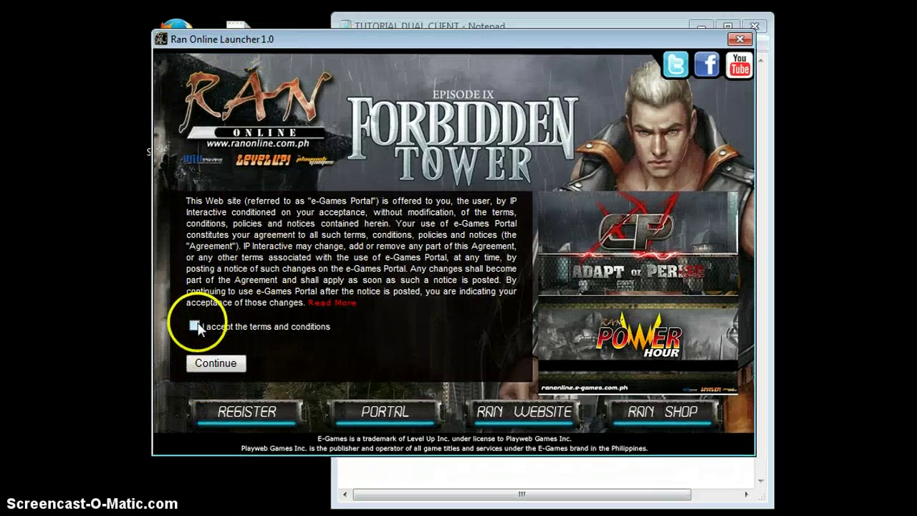
left_click(216, 363)
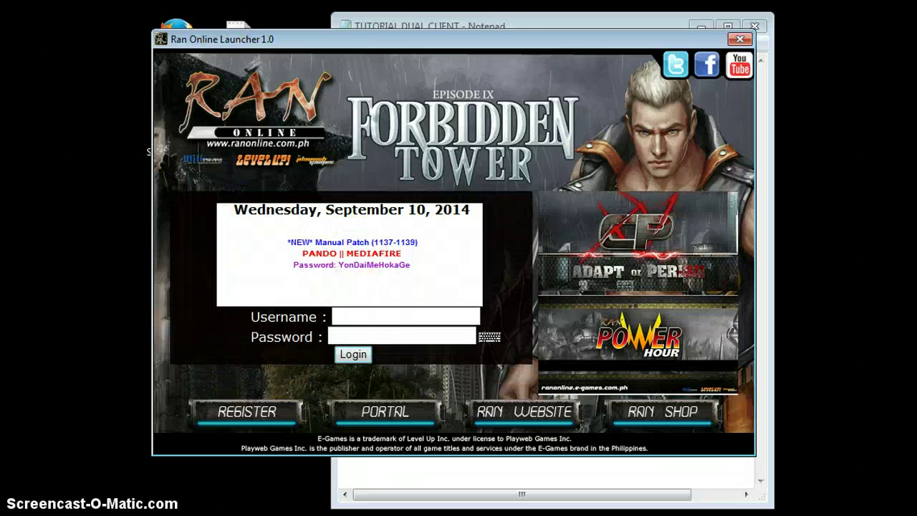
left_click_drag(388, 42, 386, 270)
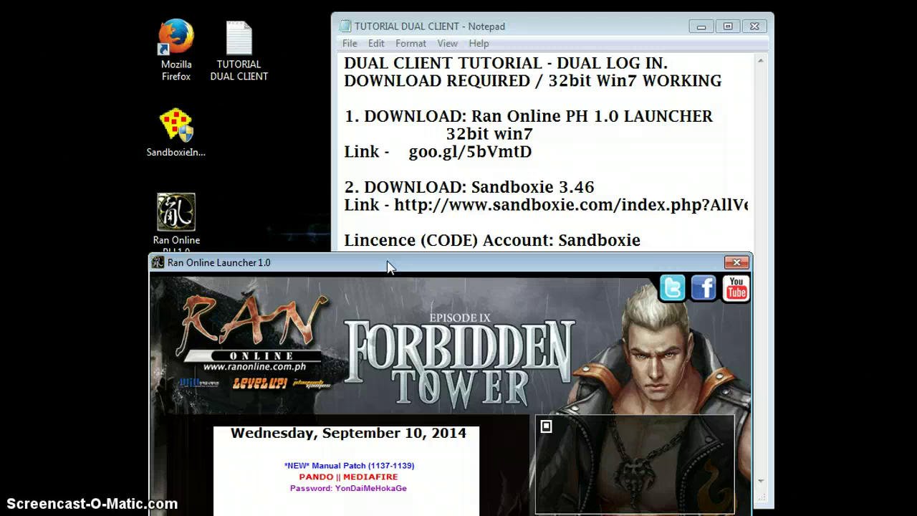
- Complete the second client's login, close the launcher window and bring the game start window to the front
left_click(476, 304)
left_click(737, 263)
left_click(738, 263)
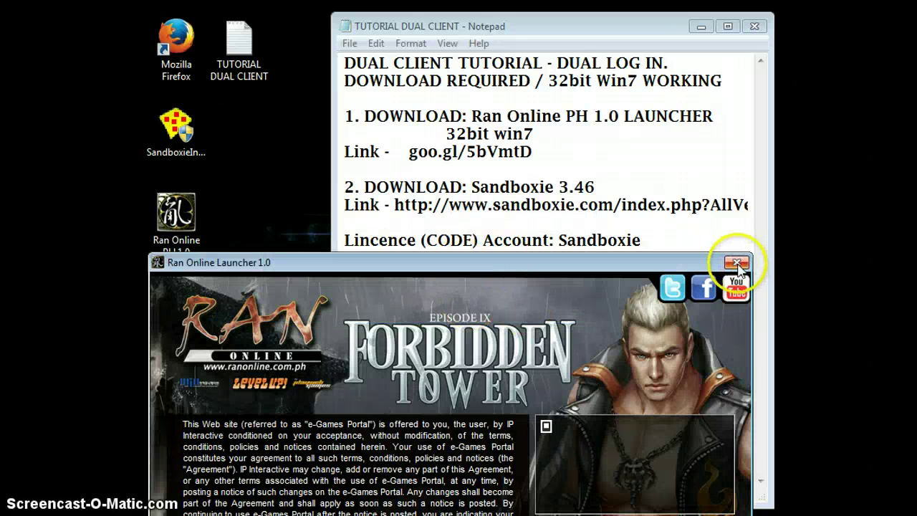
left_click(737, 263)
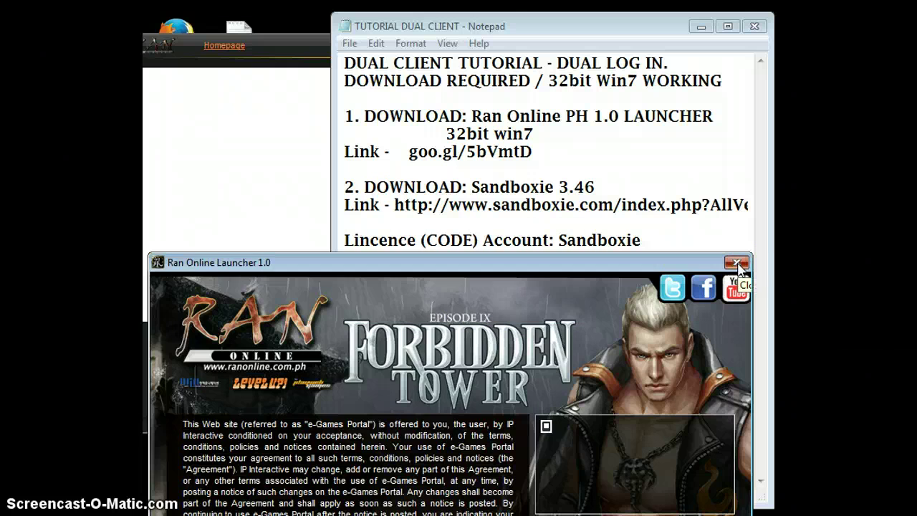
left_click(256, 131)
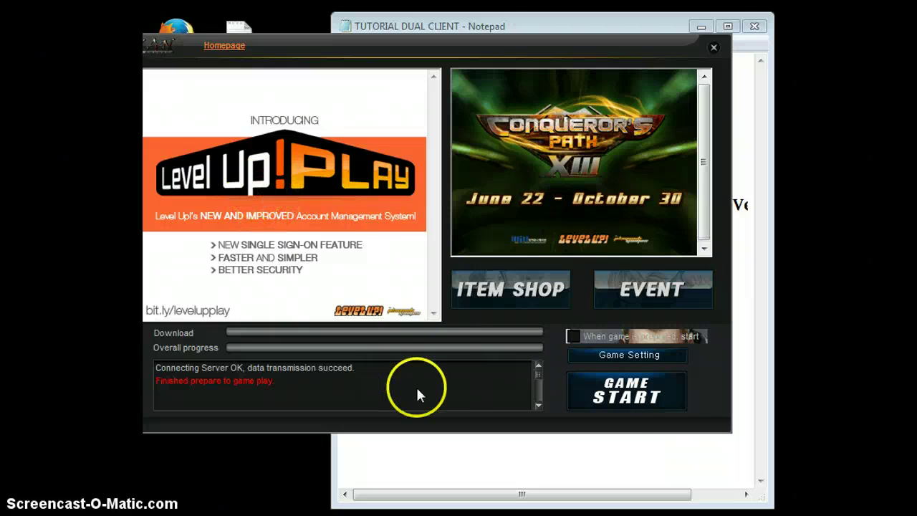
left_click(340, 294)
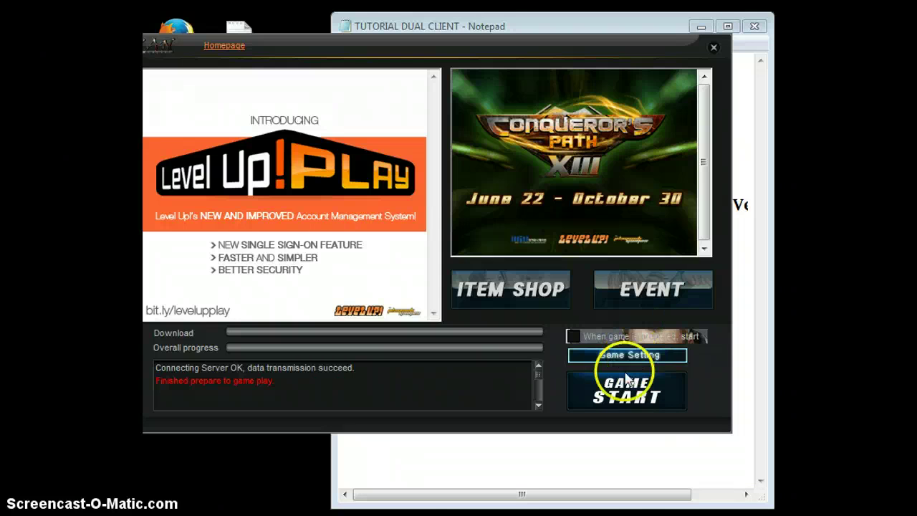
- Start the game from the second launcher and dismiss the Messages from Sandboxie window
left_click(621, 390)
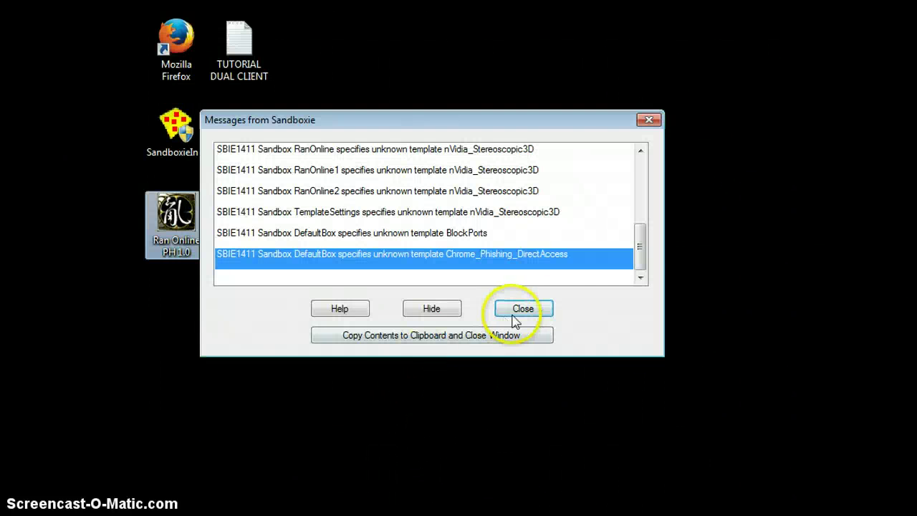
left_click(650, 120)
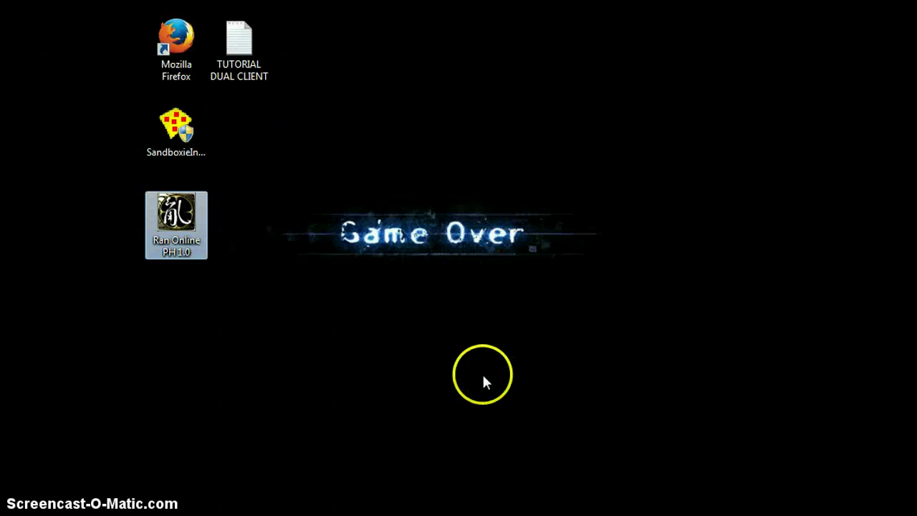
- Move the running sandboxed Ran-Online window aside and launch Ran Online PH 1.0 from the desktop
left_click(440, 489)
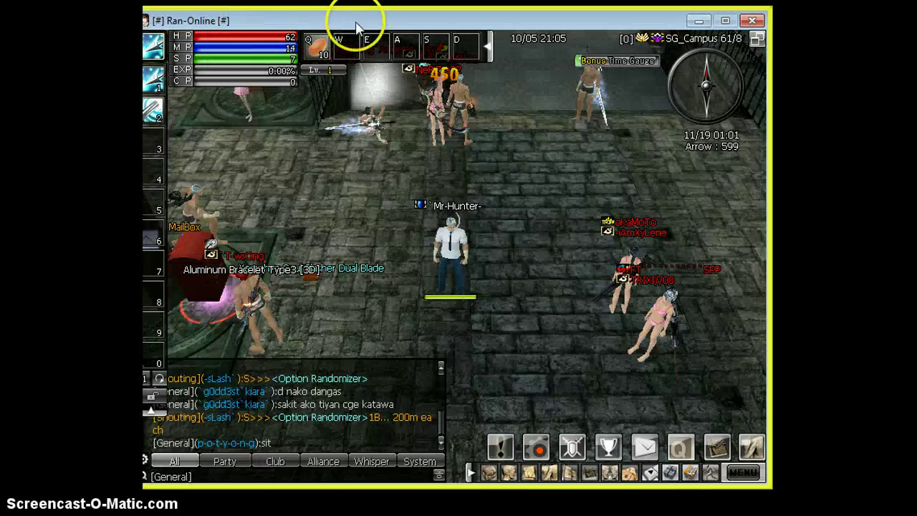
left_click_drag(356, 26, 605, 24)
double_click(180, 220)
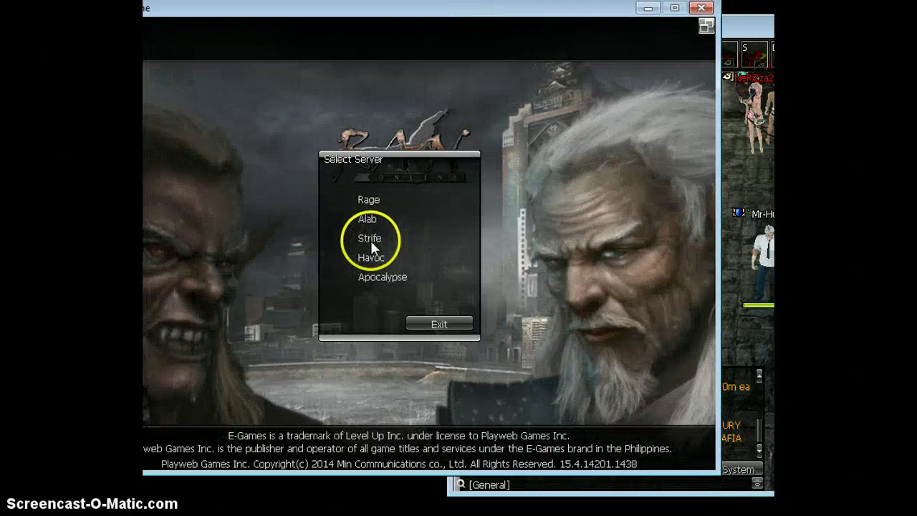
- Connect the new client to 0 Channel[PK] of the Strife server and open the creation of a new character
left_click(370, 240)
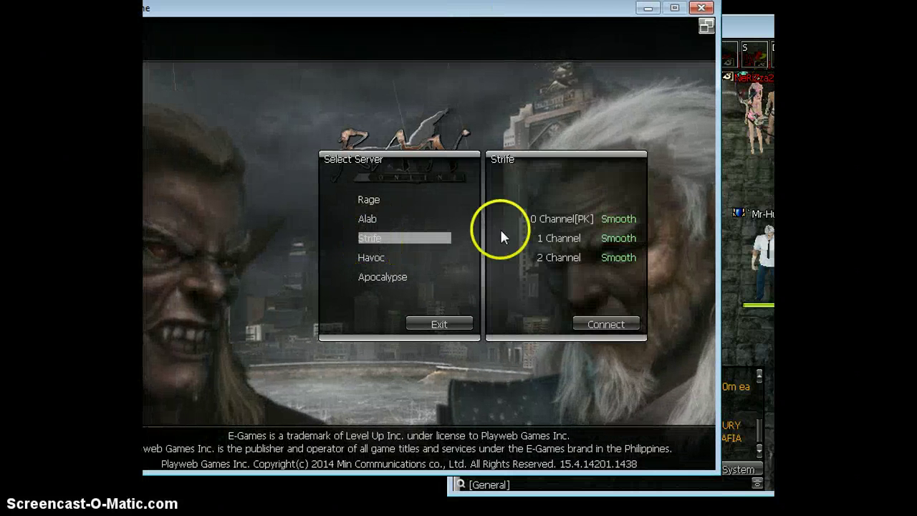
double_click(576, 218)
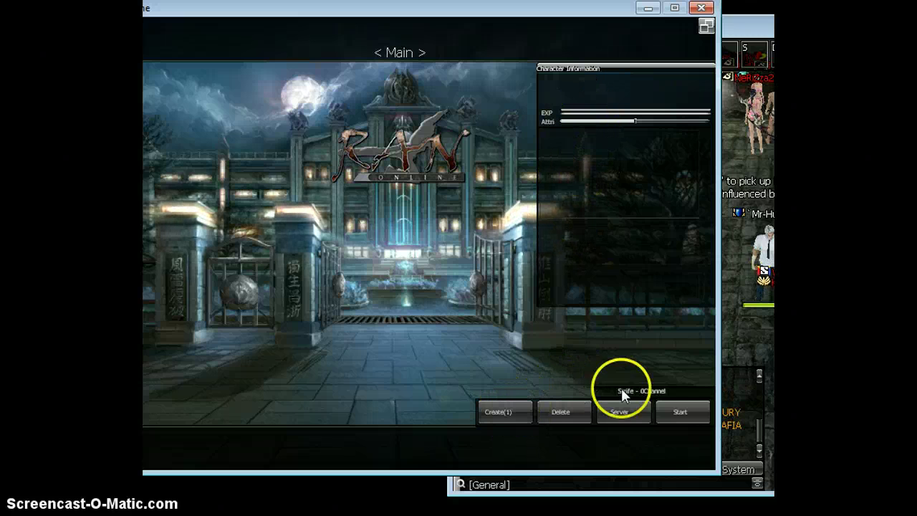
left_click(494, 411)
- Create a female Swordsman at the Sacred Gate school with the name IwantAgirl and acknowledge the creation message
left_click(591, 99)
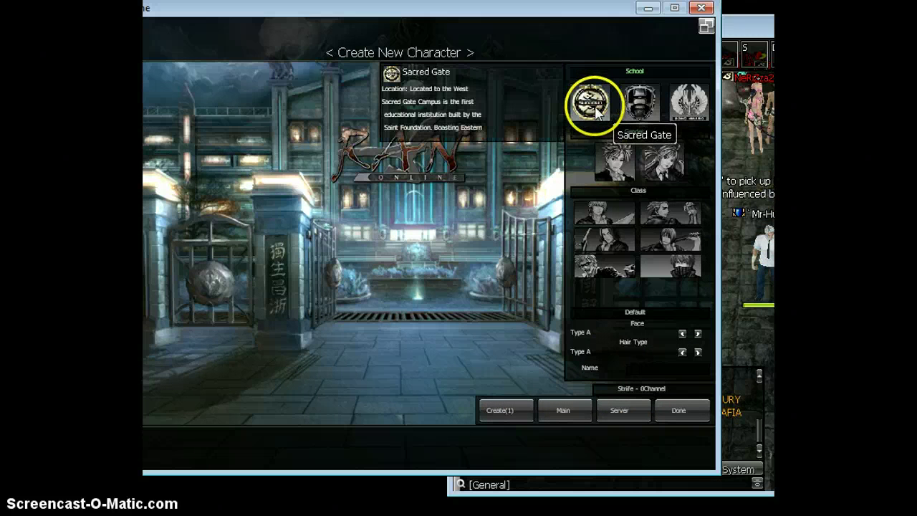
left_click(609, 169)
left_click(653, 166)
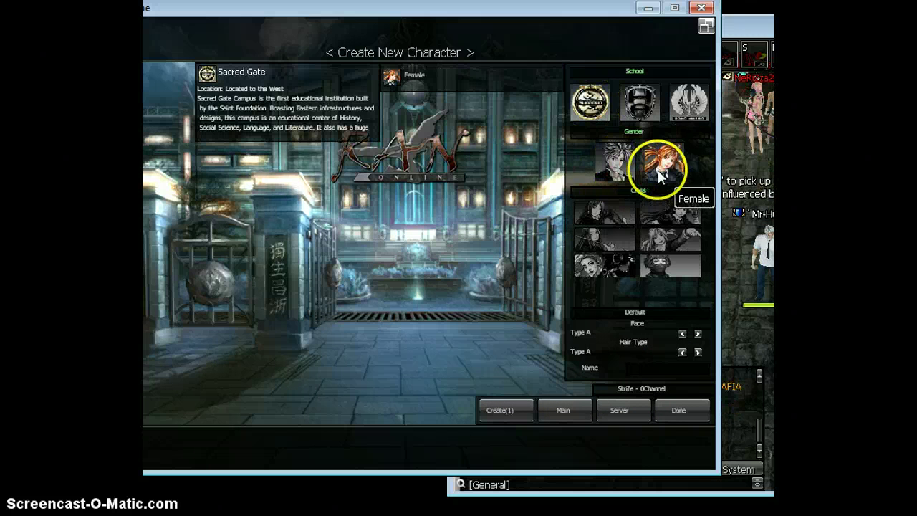
left_click(600, 213)
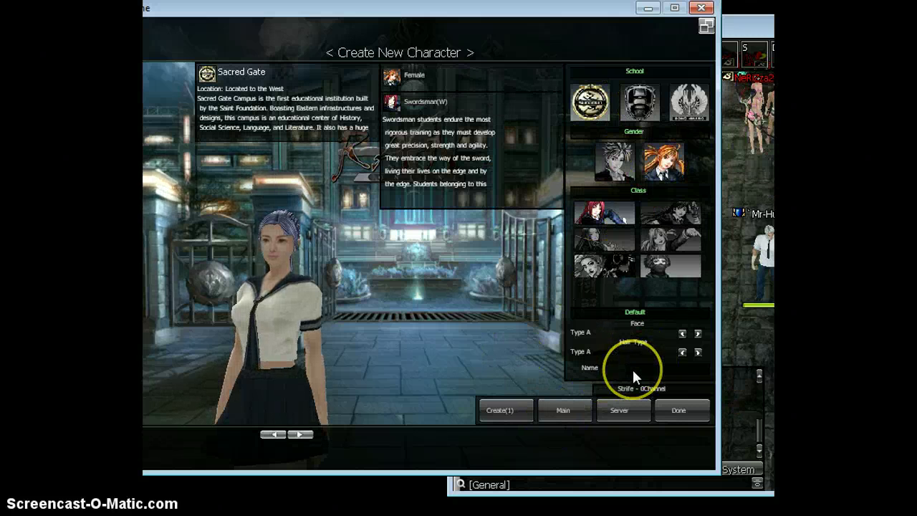
type("IwantAgirl")
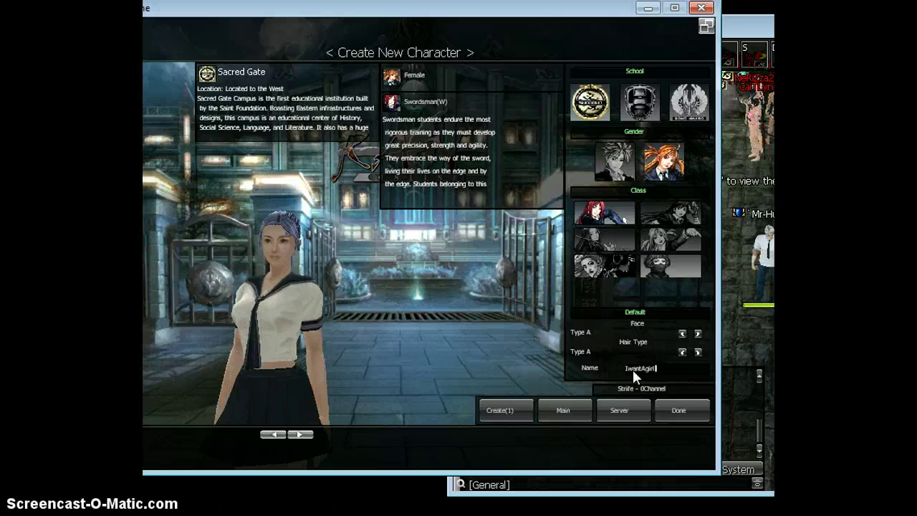
left_click(676, 409)
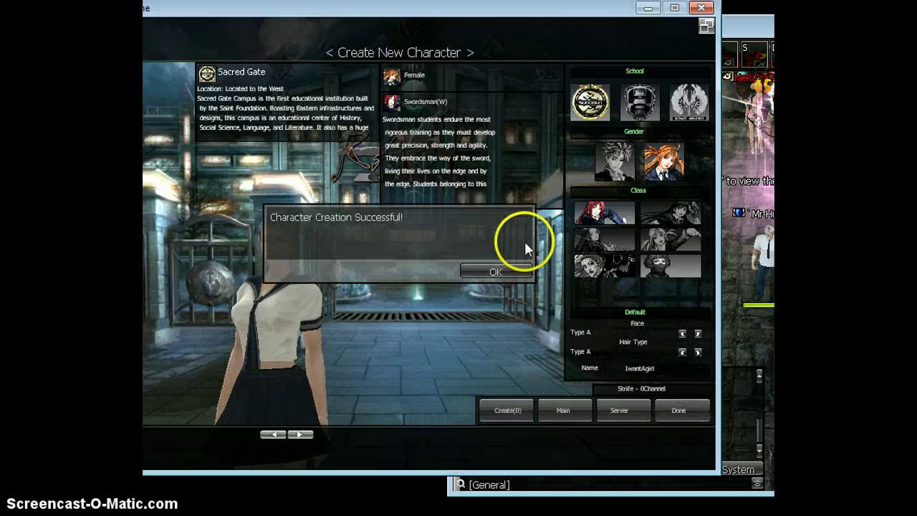
left_click(496, 272)
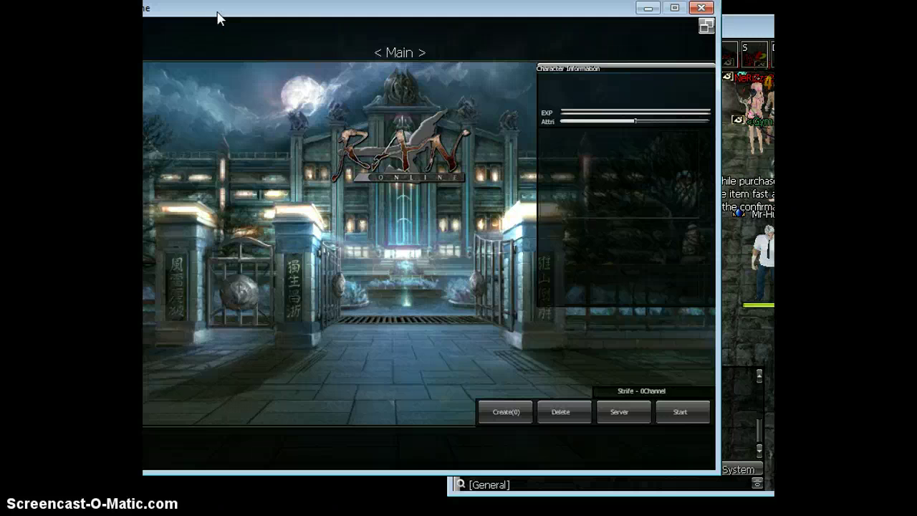
- Move the new client's window into view, return to server selection and reconnect to 0 Channel[PK] of Strife
left_click_drag(207, 8, 224, 19)
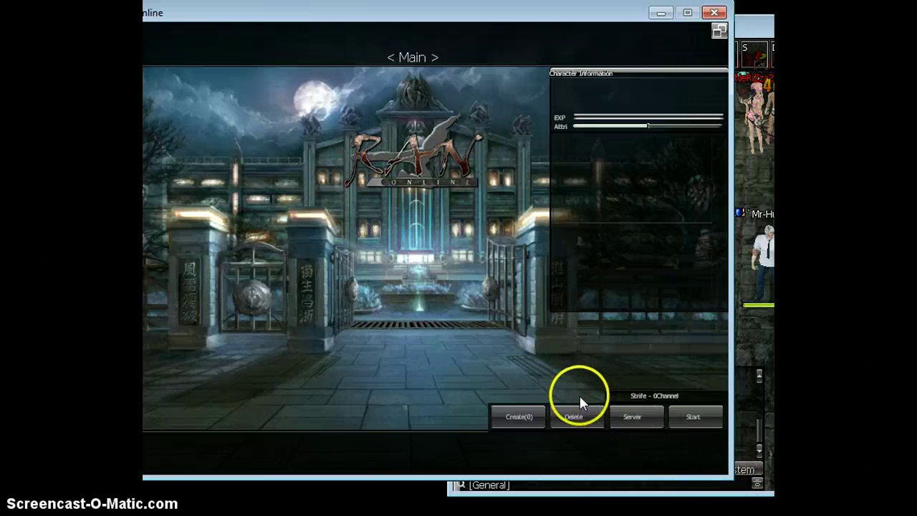
left_click_drag(281, 21, 310, 32)
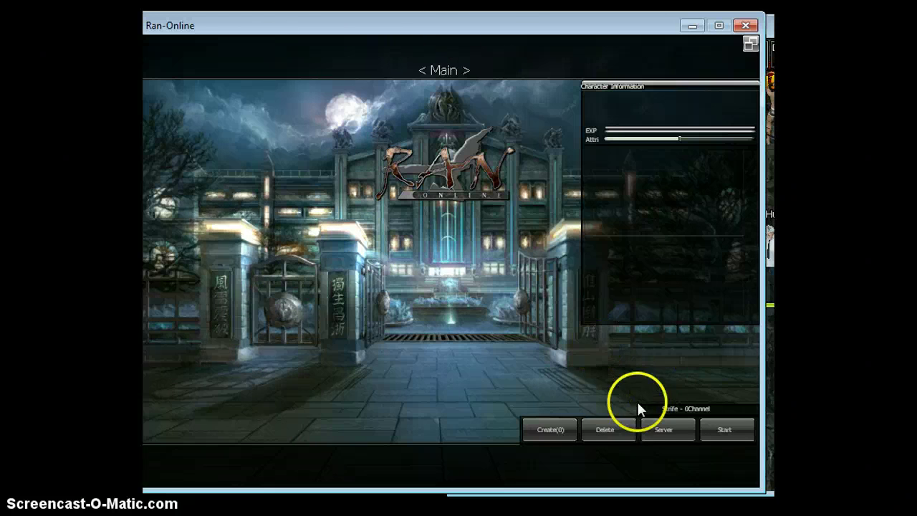
left_click(661, 424)
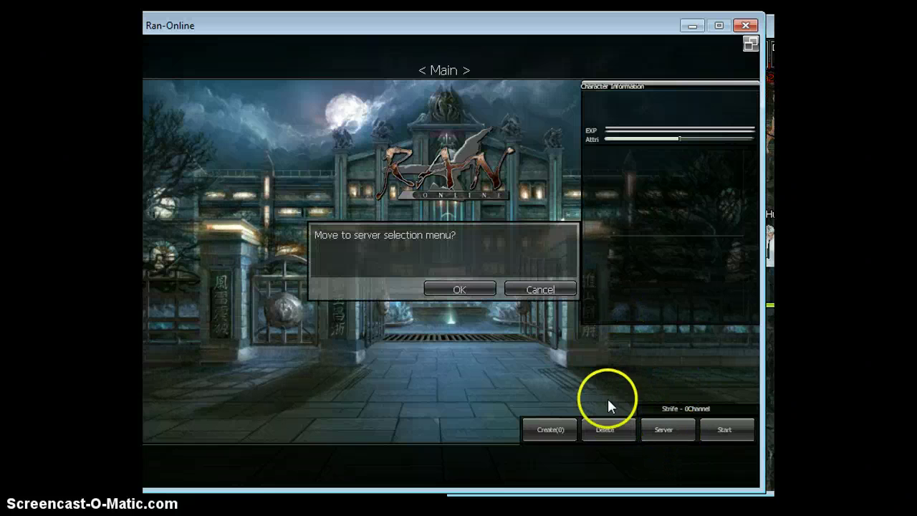
left_click(458, 285)
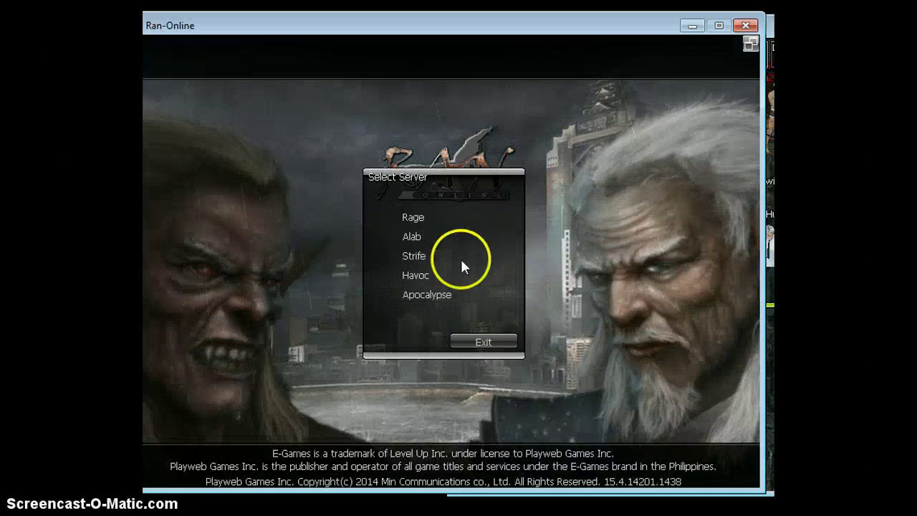
left_click(416, 256)
double_click(578, 239)
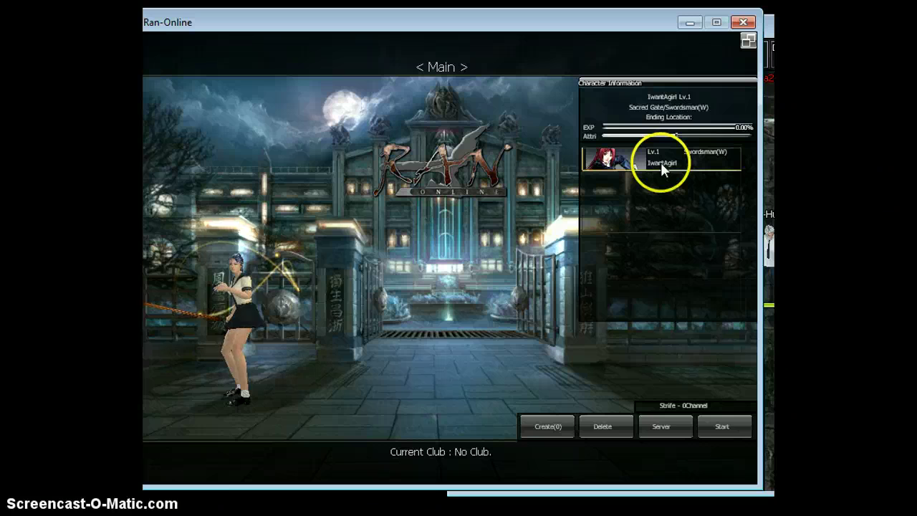
- Enter the game with the IwantAgirl character and close the Campus Transcript
left_click(722, 427)
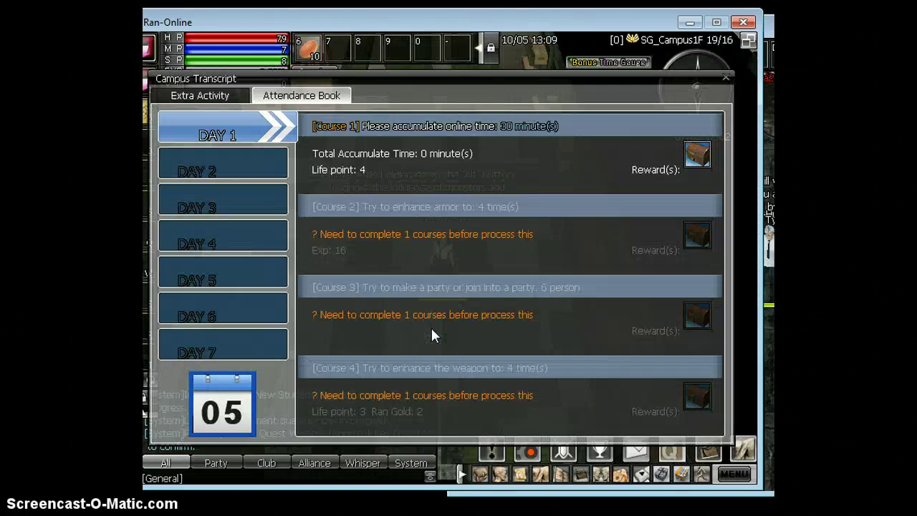
left_click(718, 140)
left_click(724, 76)
- Send IwantAgirl to the SG_Campus1F gate between Welfare Society and Locker's Room using the map, then close the map
left_click(499, 259)
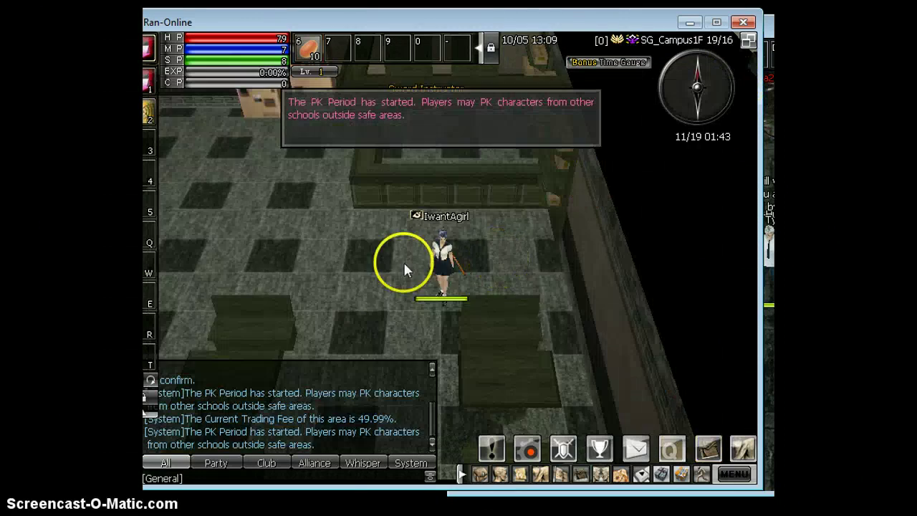
left_click(373, 278)
left_click(383, 290)
left_click(366, 301)
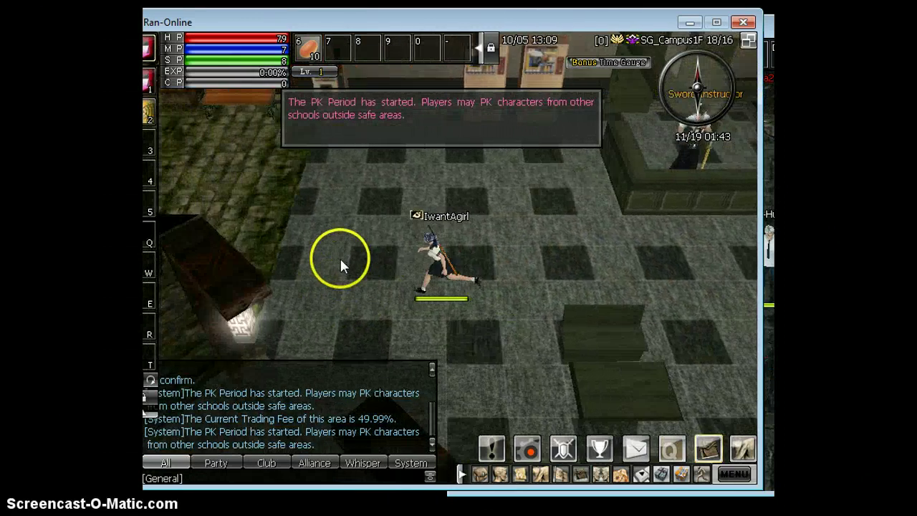
key("m")
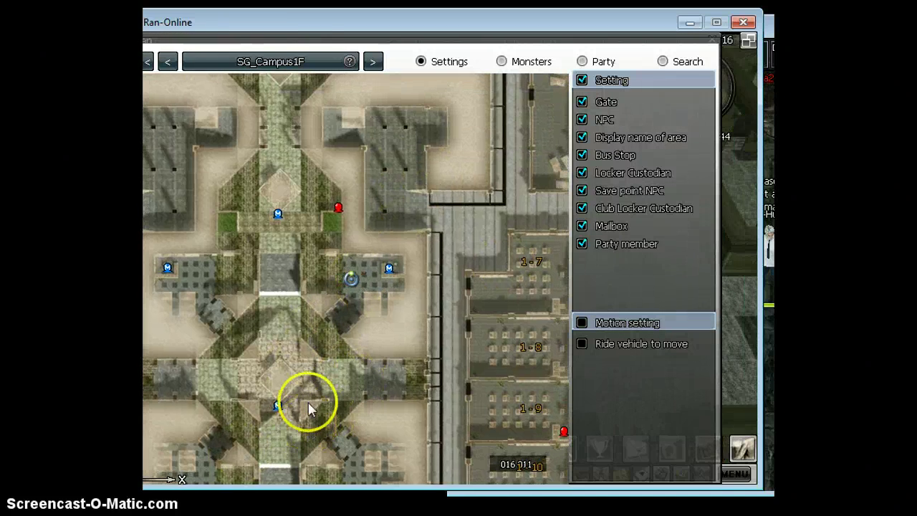
left_click_drag(319, 435, 342, 219)
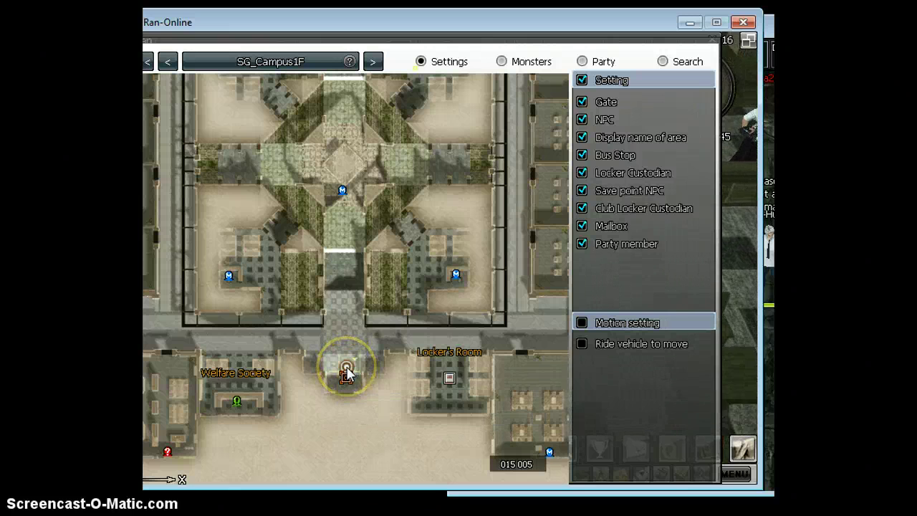
left_click(349, 369)
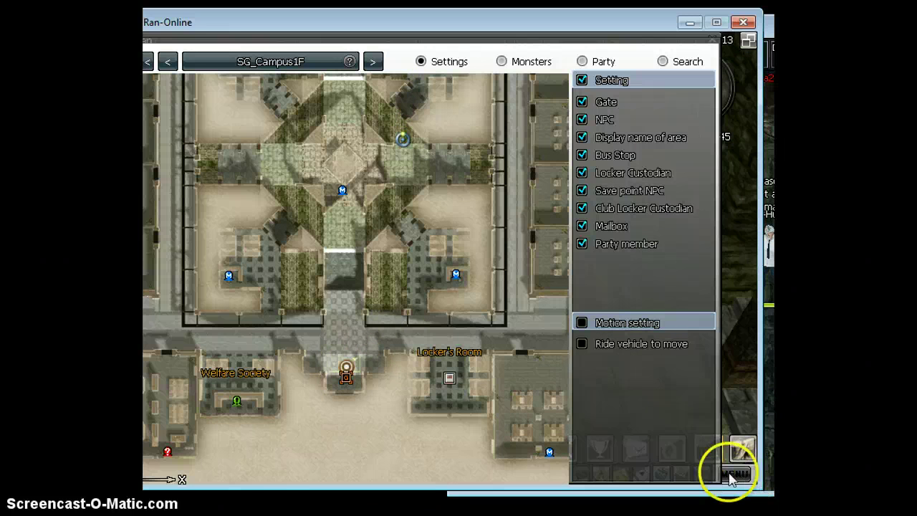
left_click(351, 362)
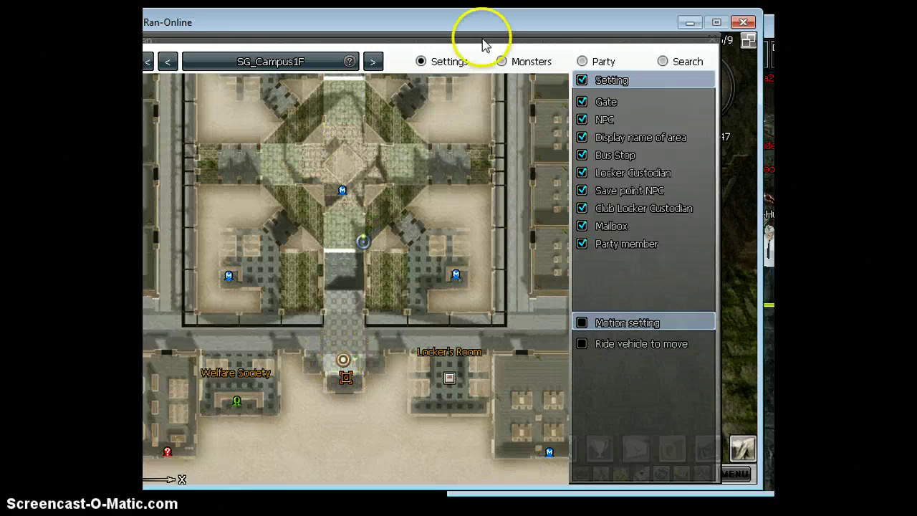
left_click(713, 37)
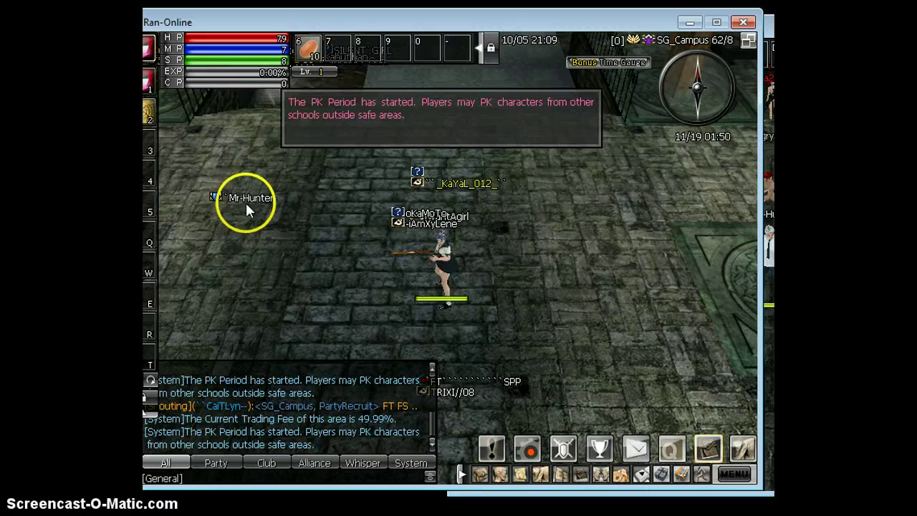
- Locate the other client's character `Mr-Hunter- in SG_Campus and walk IwantAgirl toward it
mouse_move(258, 207)
left_click(348, 274)
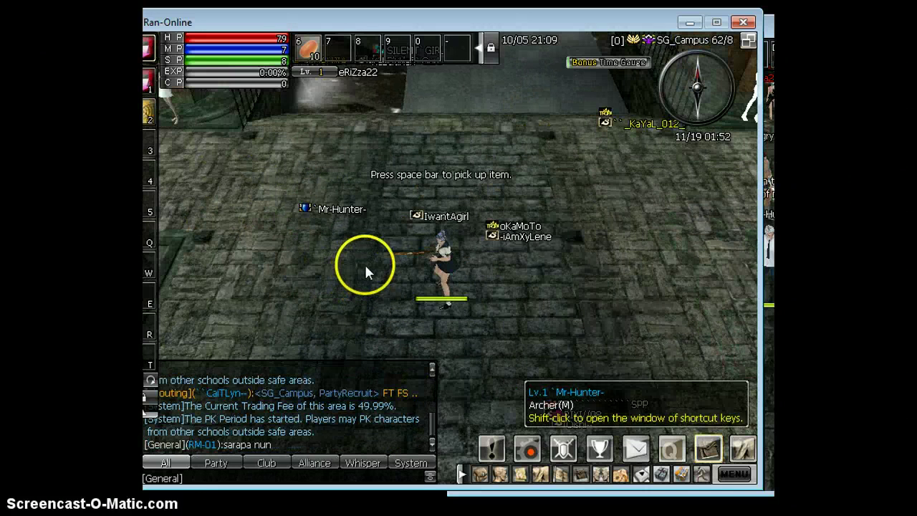
- Review the Video and Game options in the Game Setting window and close it
key("Escape")
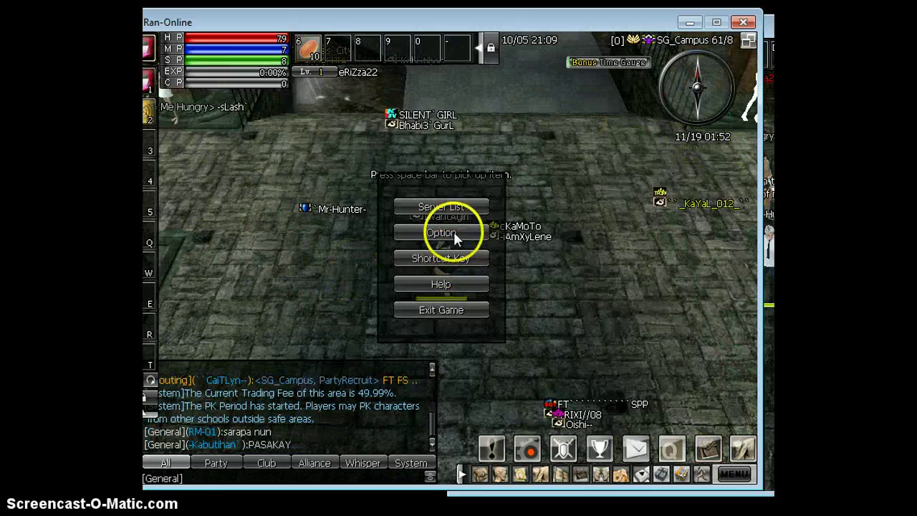
left_click(453, 232)
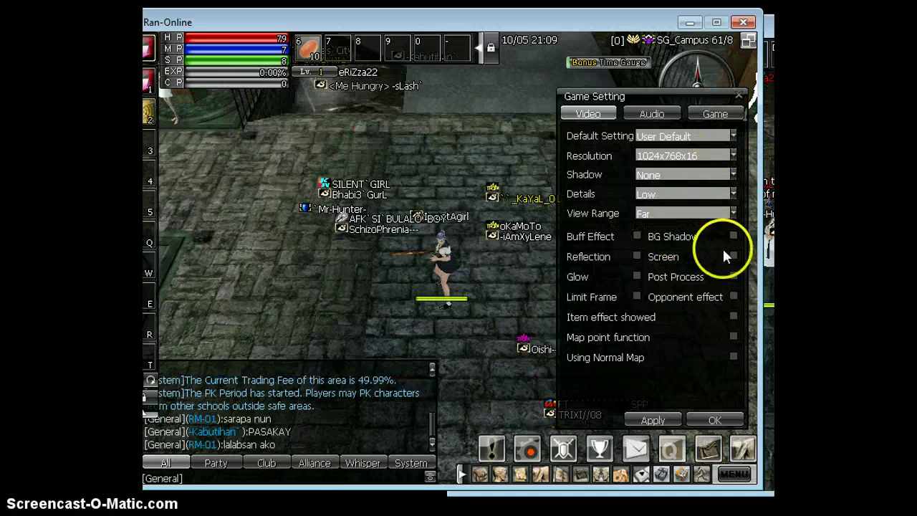
left_click(716, 117)
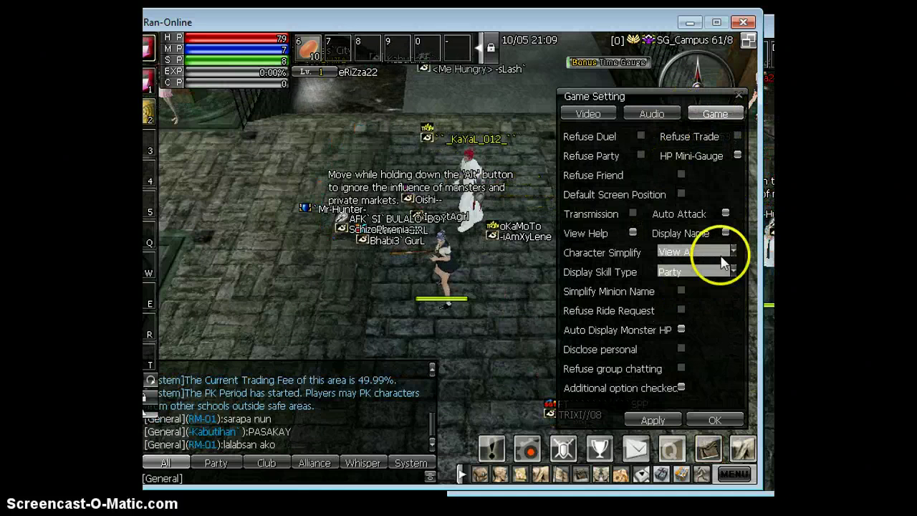
left_click(739, 95)
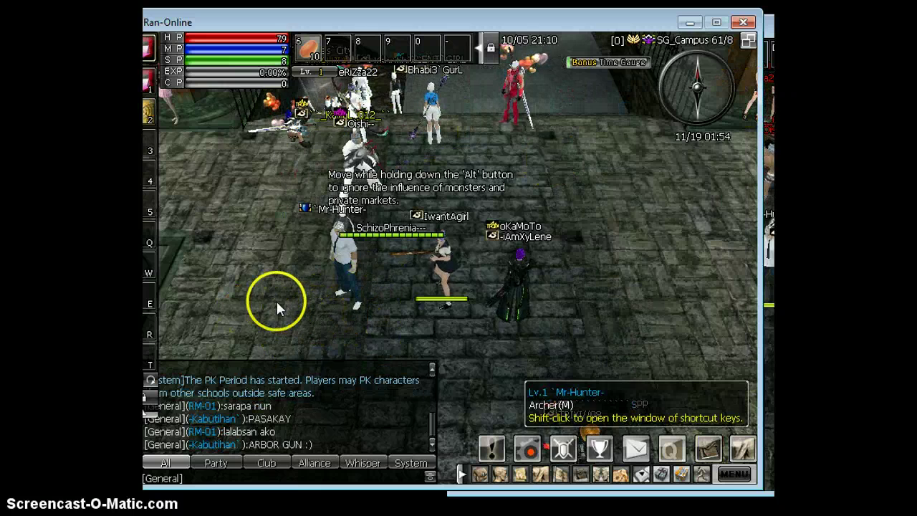
- Arrange the two client windows side by side and move both characters so they stand near each other
left_click(312, 307)
left_click_drag(655, 23, 415, 29)
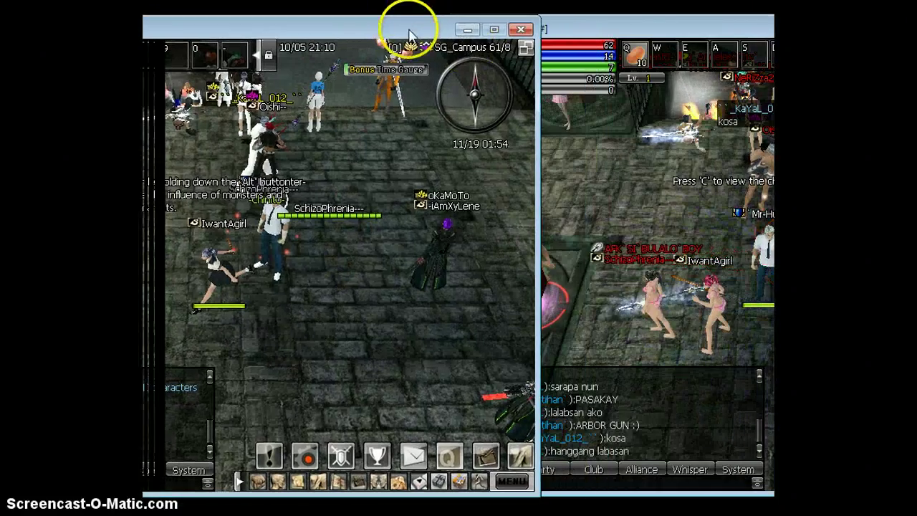
left_click_drag(657, 32, 606, 21)
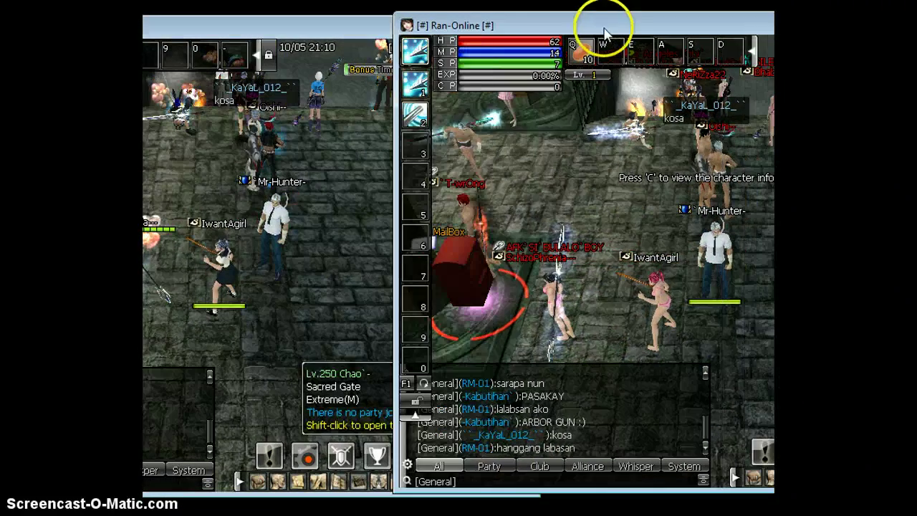
left_click(719, 338)
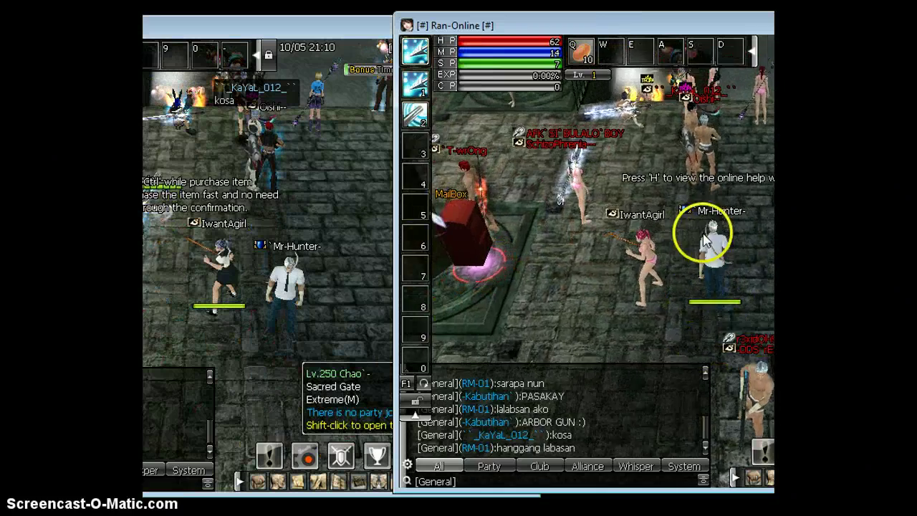
- Send IwantAgirl a duel request from `Mr-Hunter- with the default settings and accept it in the other client
right_click(641, 252)
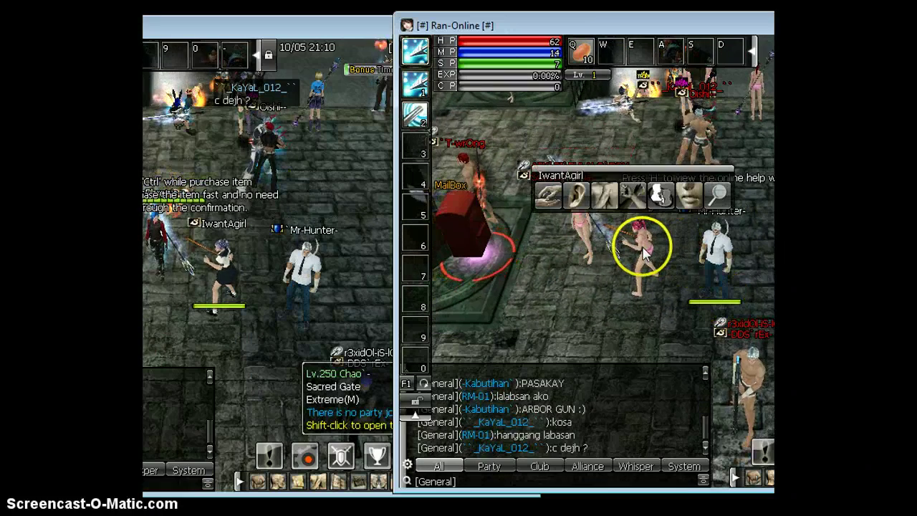
left_click(631, 203)
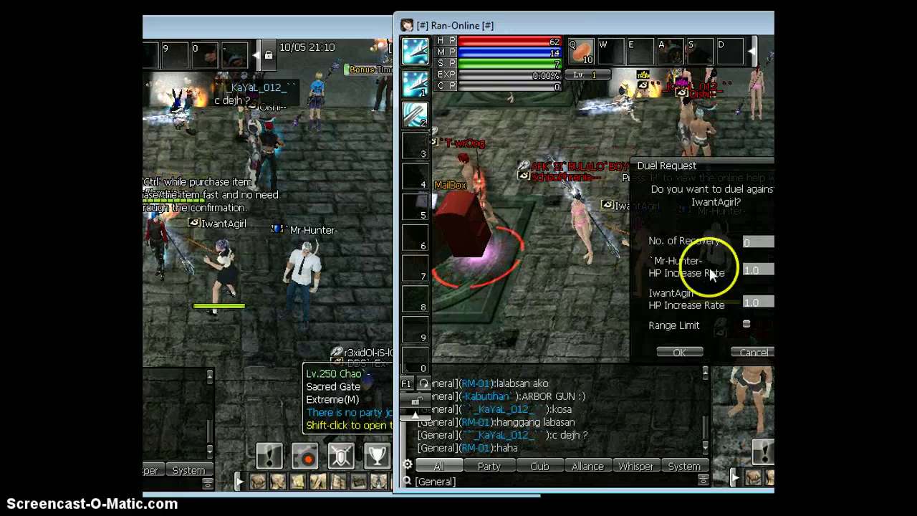
left_click(684, 352)
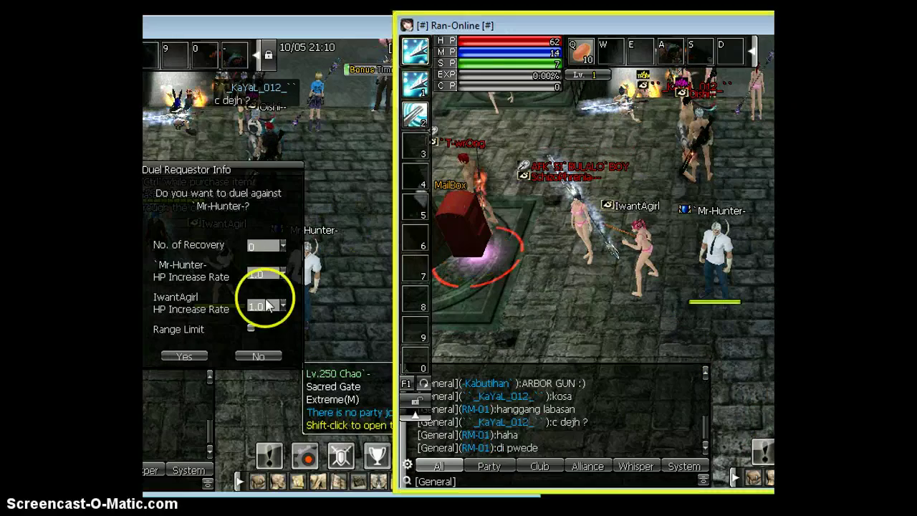
left_click(184, 356)
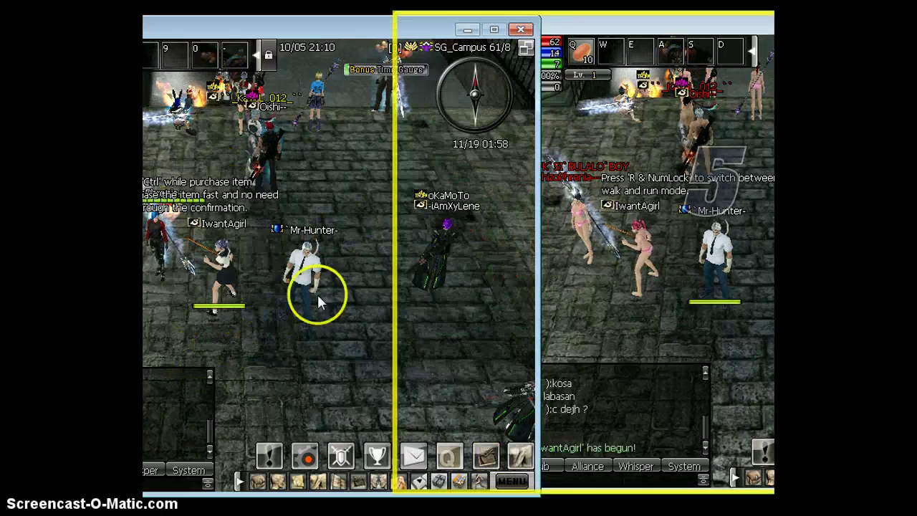